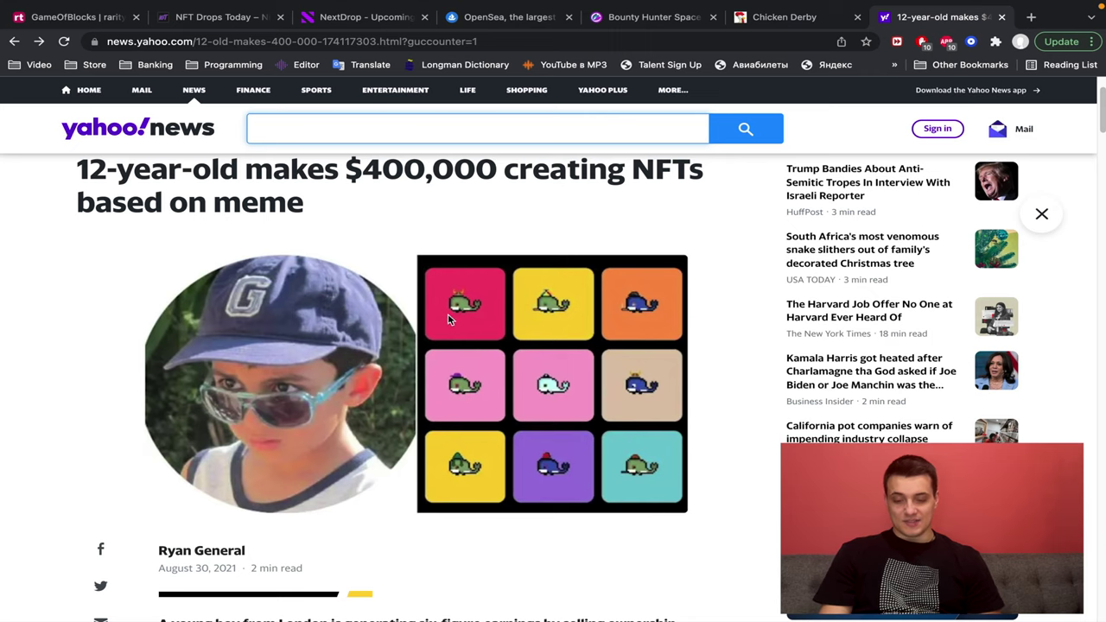
Step: Play the Weird Whales GIF in the first tweet embedded in the Yahoo News article
scroll(457, 316, "down", 3)
scroll(457, 320, "down", 5)
scroll(457, 320, "down", 2)
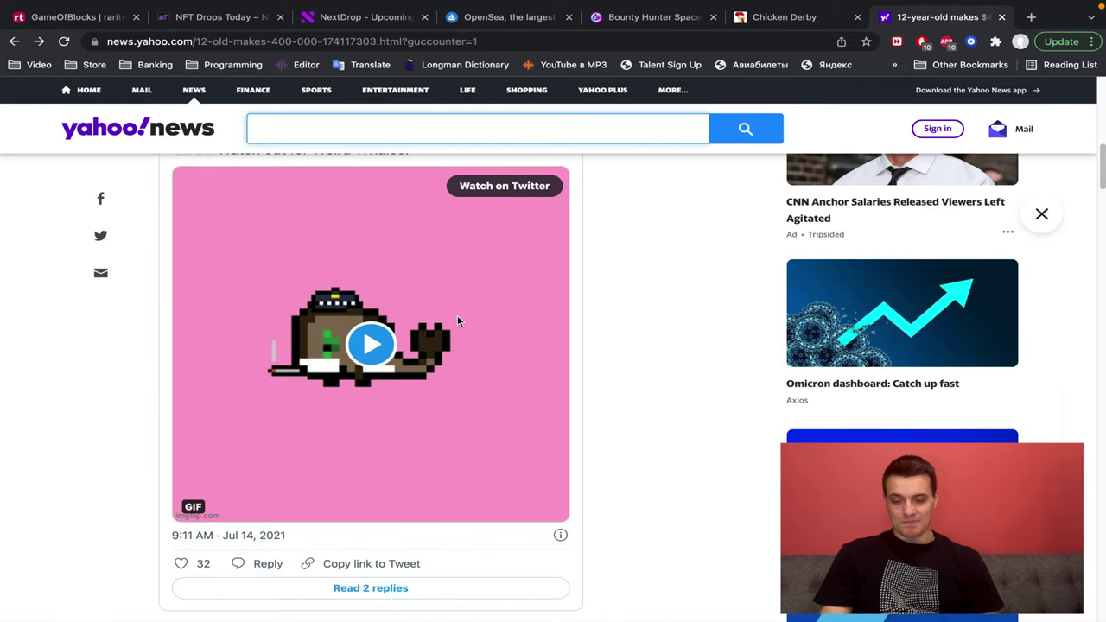
left_click(459, 349)
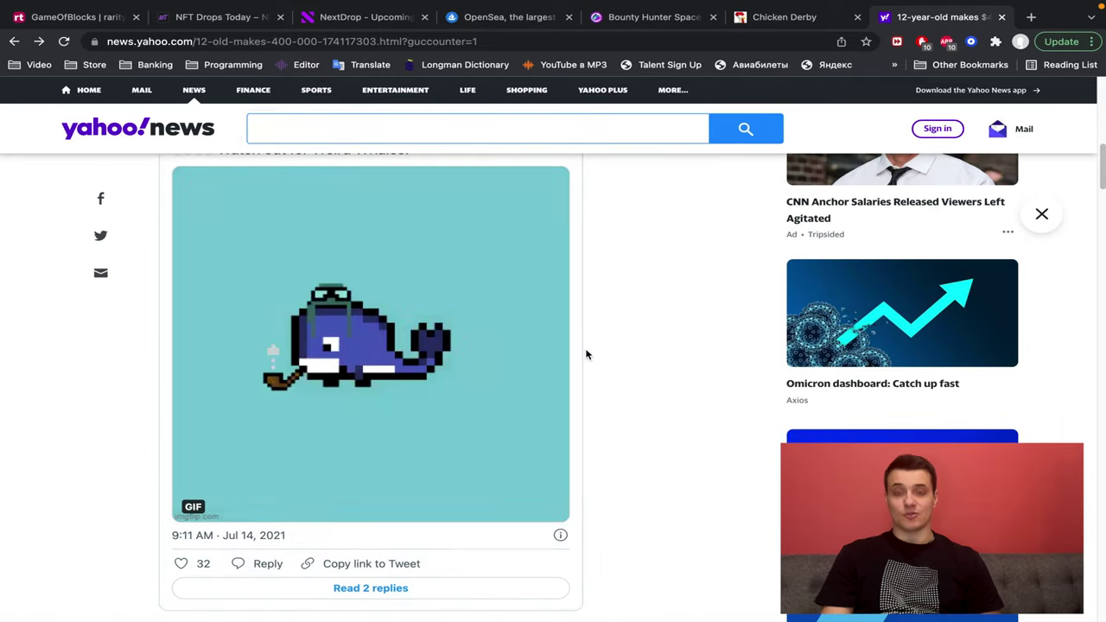
scroll(585, 353, "up", 1)
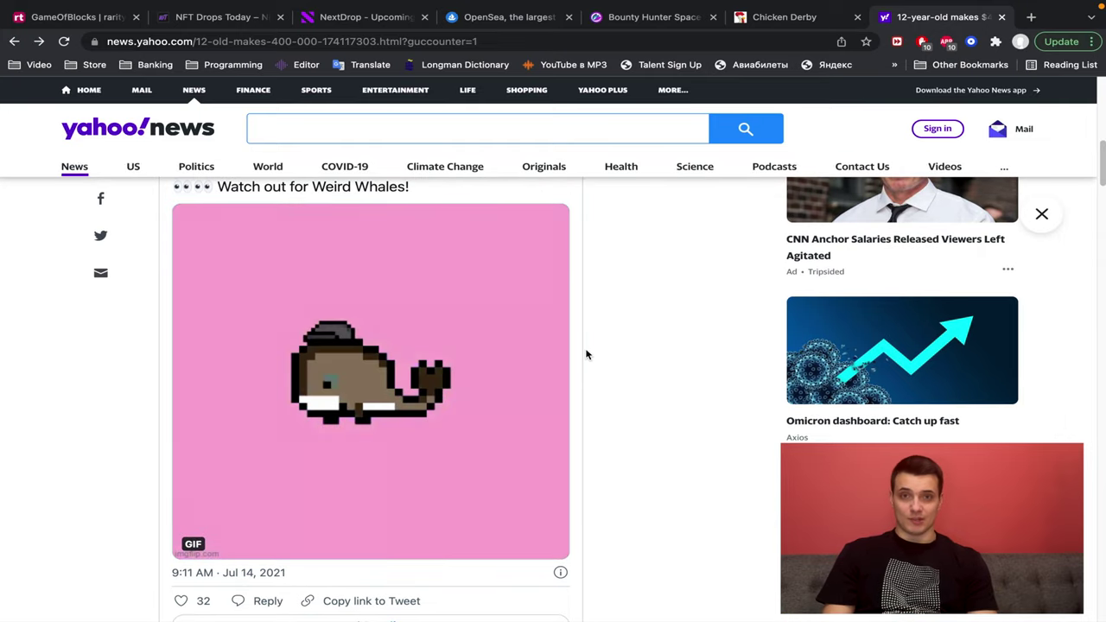
Step: Skim the article about the 12-year-old's NFT earnings, including its photos, embedded tweets and the Pricey pixels paragraph
scroll(431, 402, "down", 1)
scroll(382, 421, "down", 4)
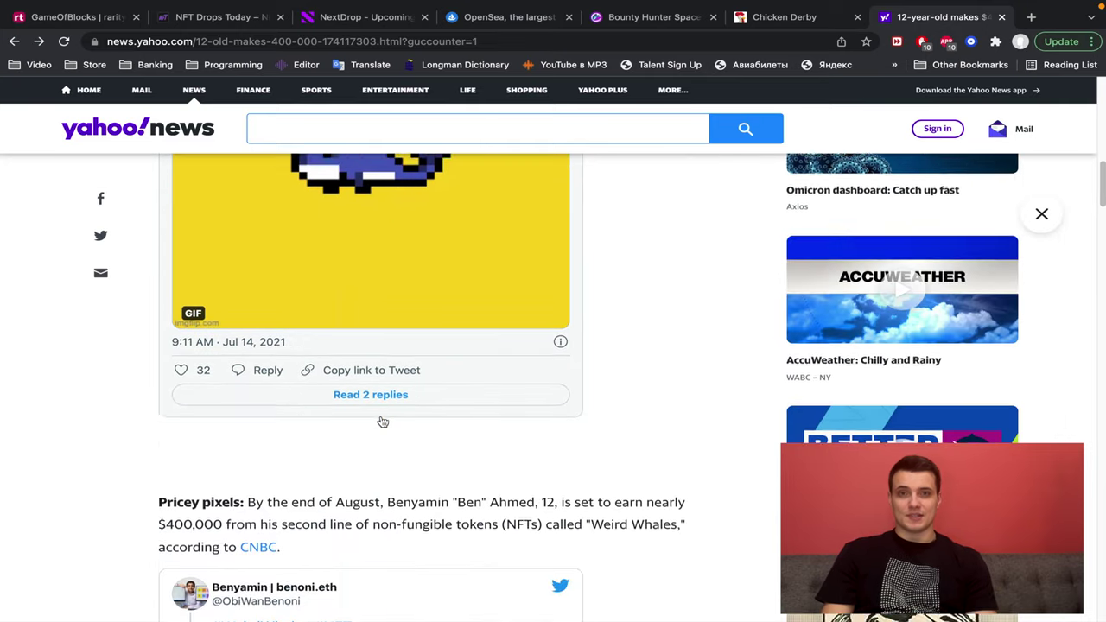
scroll(383, 421, "up", 10)
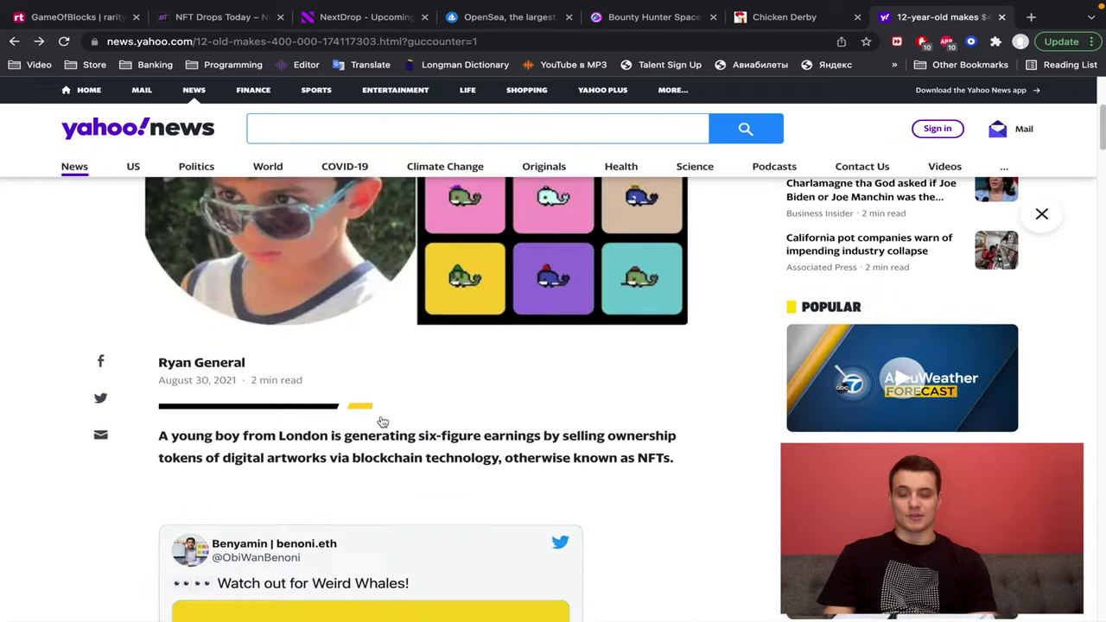
scroll(383, 422, "down", 12)
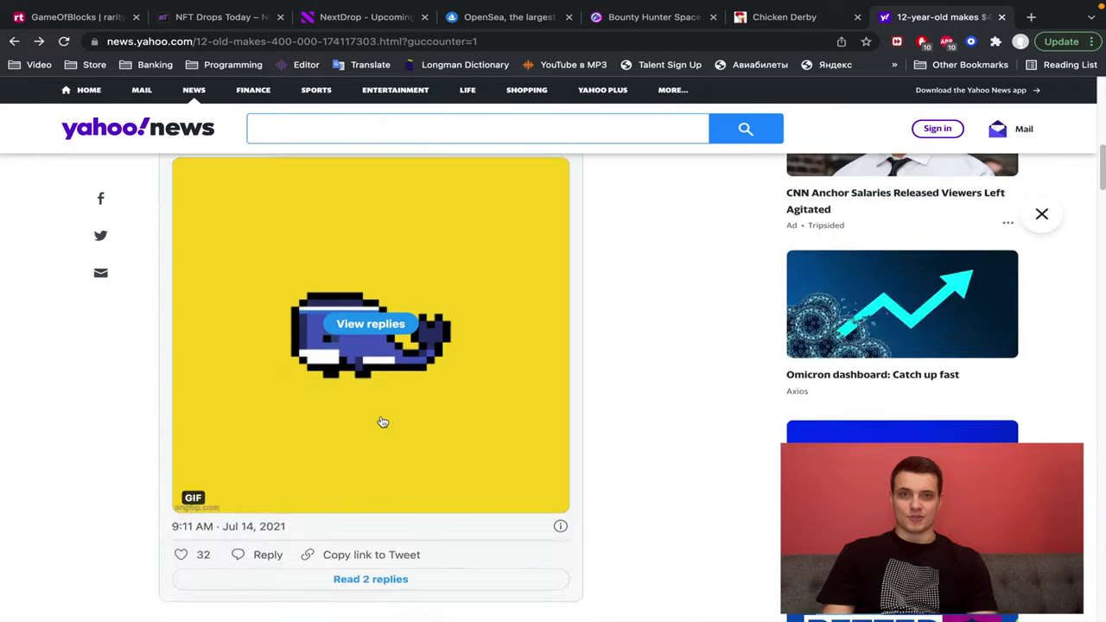
scroll(383, 422, "down", 15)
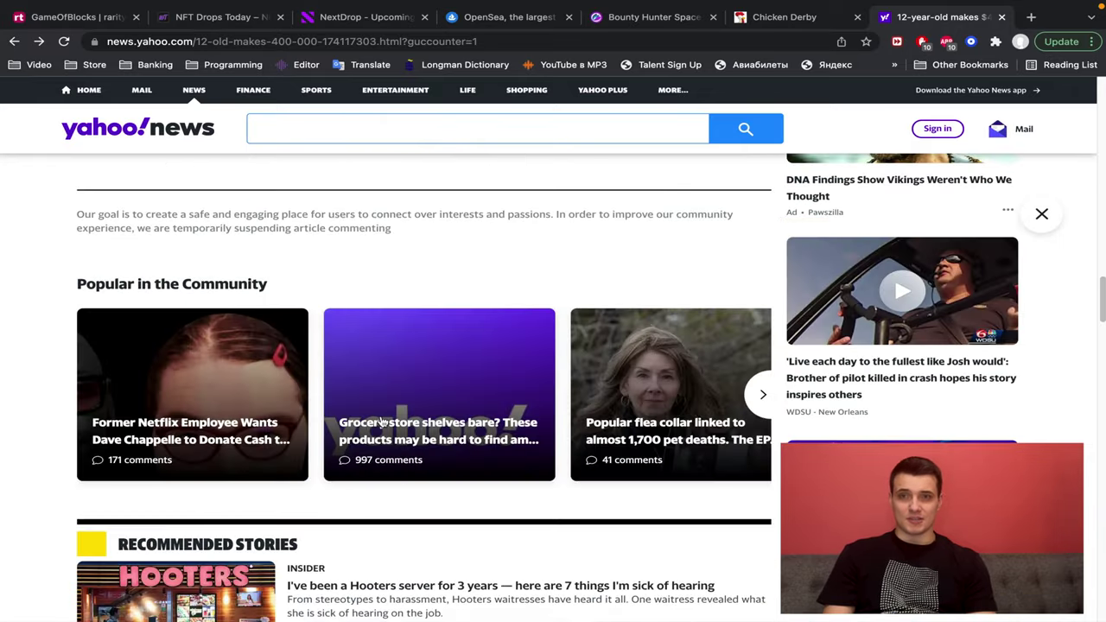
scroll(383, 422, "up", 15)
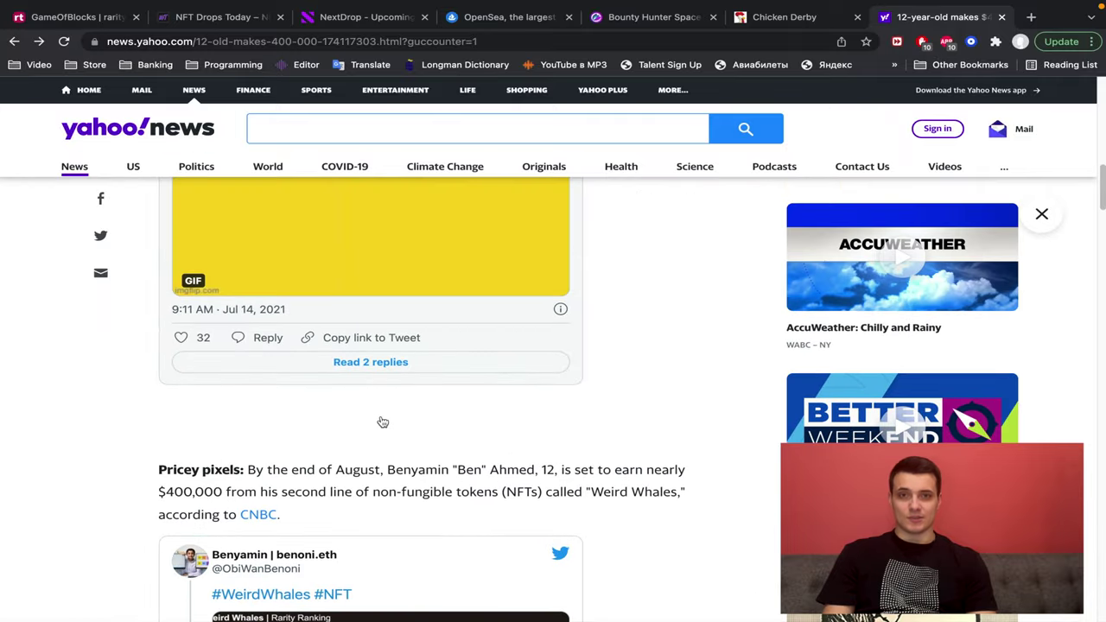
scroll(382, 422, "up", 10)
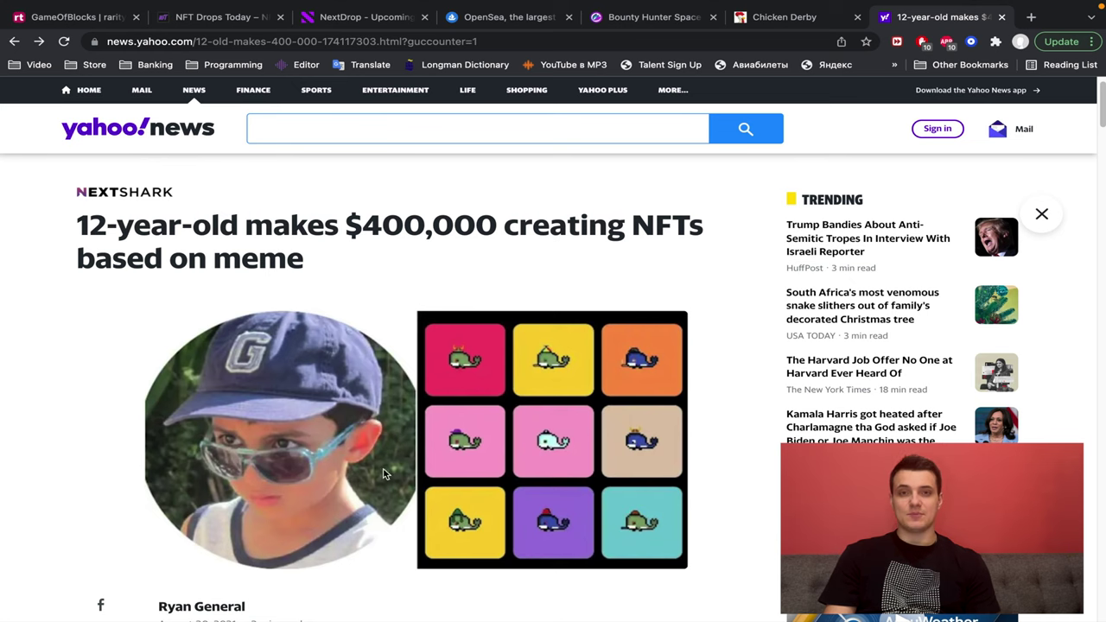
scroll(476, 536, "down", 1)
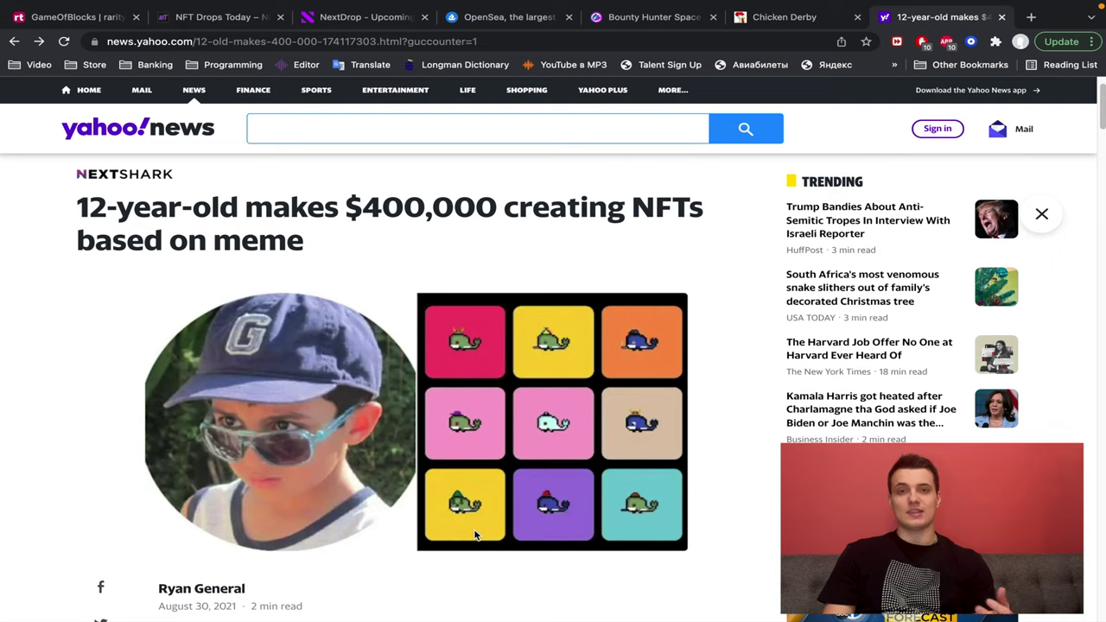
scroll(474, 535, "down", 3)
scroll(474, 535, "down", 10)
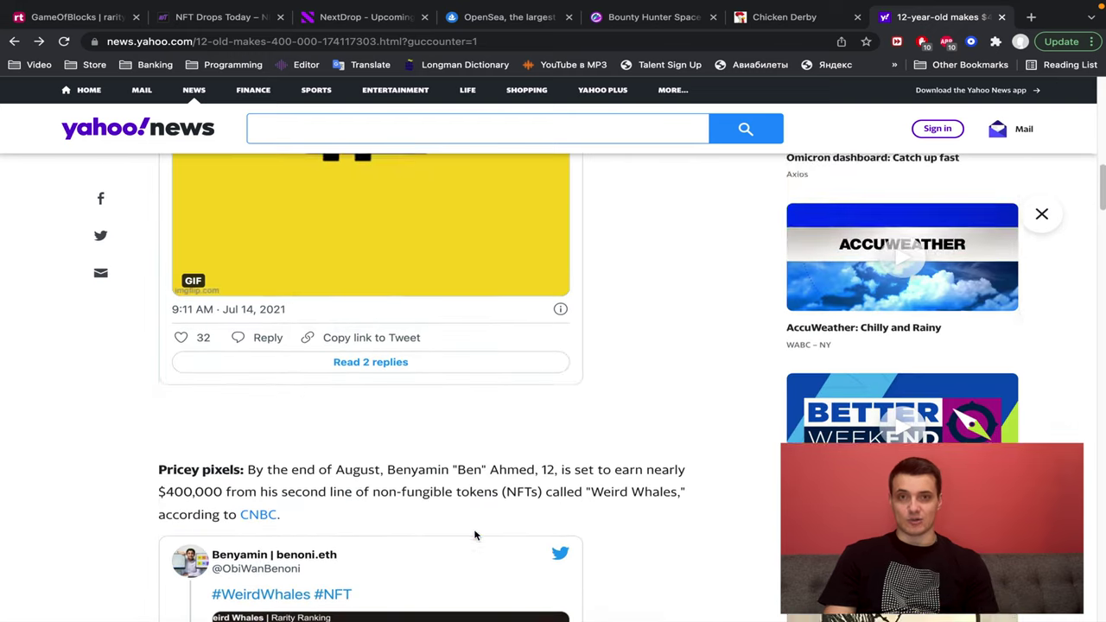
scroll(474, 535, "down", 7)
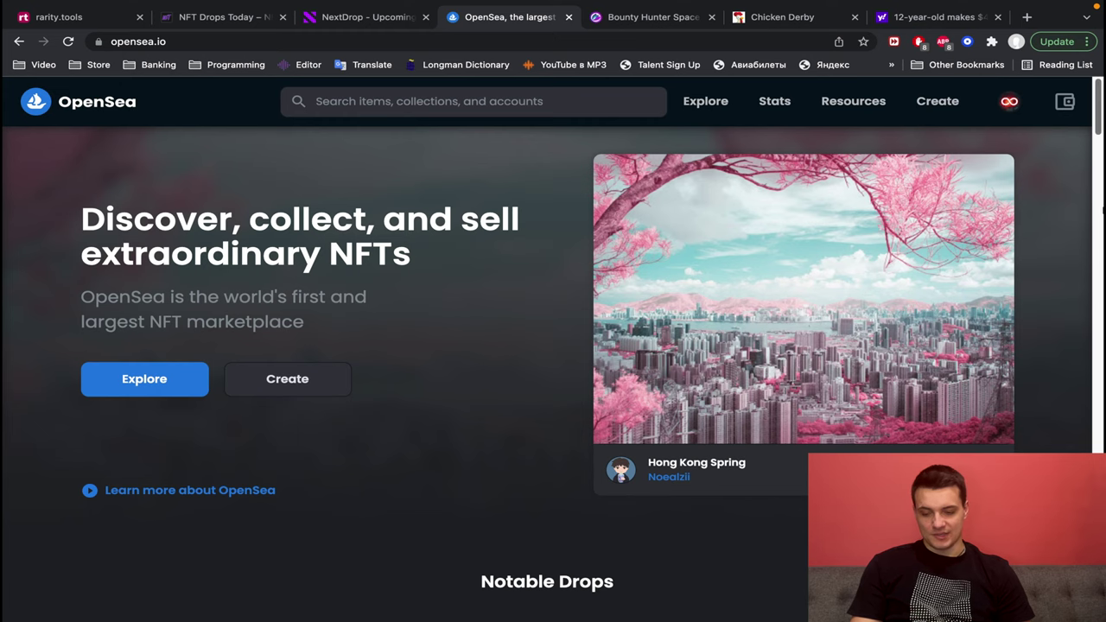
Step: Open the account profile on OpenSea and view the Limited Edition GrandpaPunk among its collected items
left_click(1009, 106)
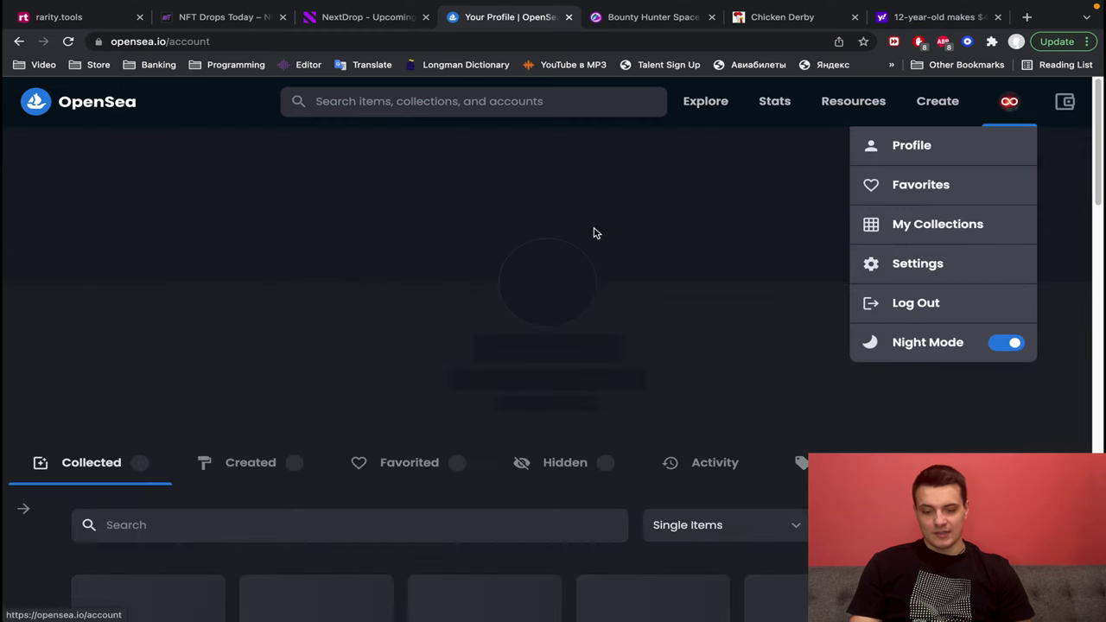
scroll(824, 294, "down", 5)
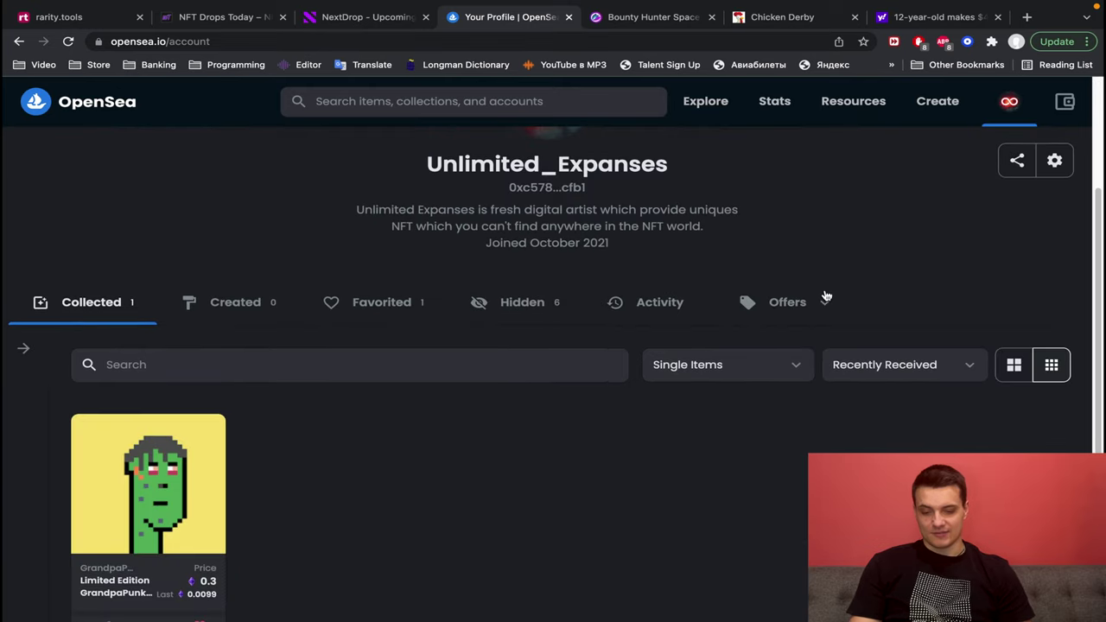
left_click(161, 477)
Step: Examine the GrandpaPunk item's artwork, current price, price history, description and offers
scroll(841, 389, "down", 2)
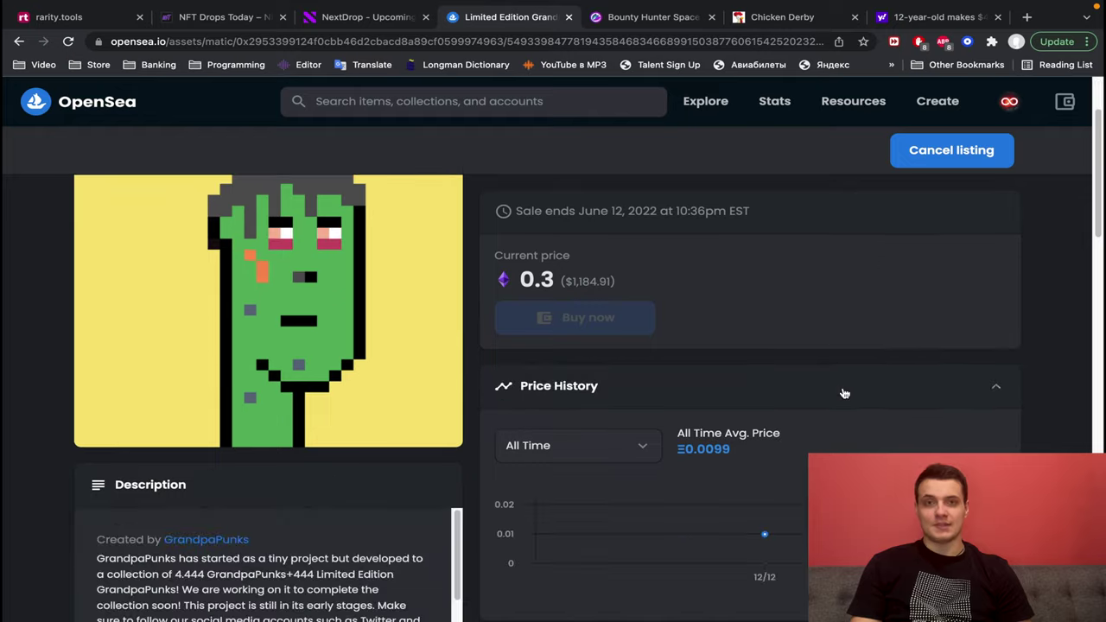
scroll(841, 390, "up", 2)
scroll(844, 393, "down", 1)
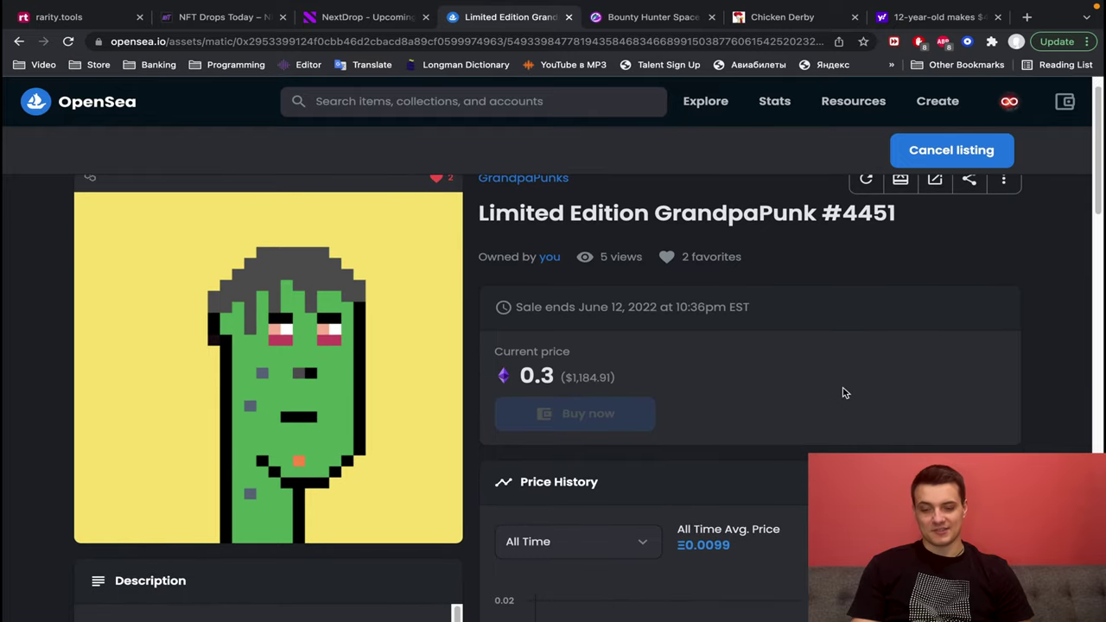
scroll(845, 393, "down", 4)
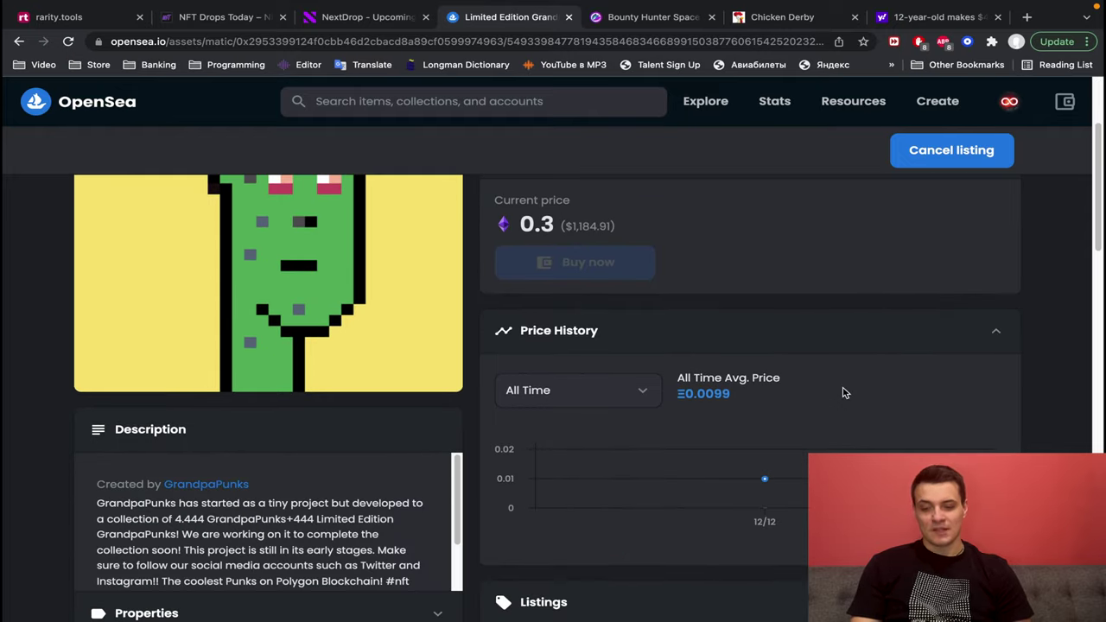
scroll(844, 393, "down", 1)
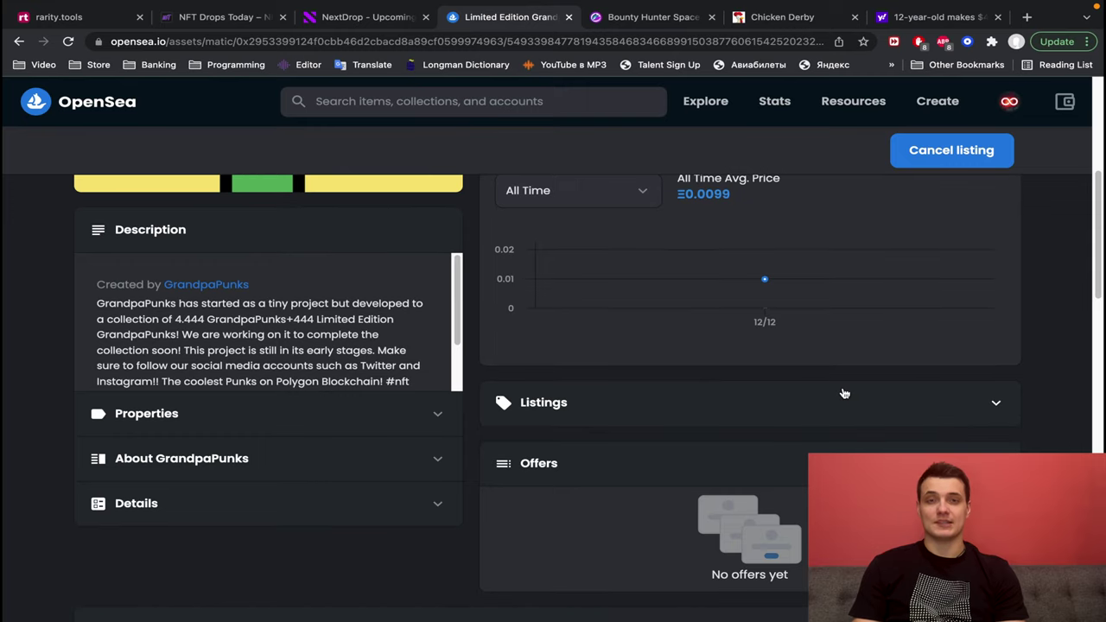
scroll(844, 393, "up", 5)
scroll(845, 393, "down", 2)
scroll(844, 393, "down", 1)
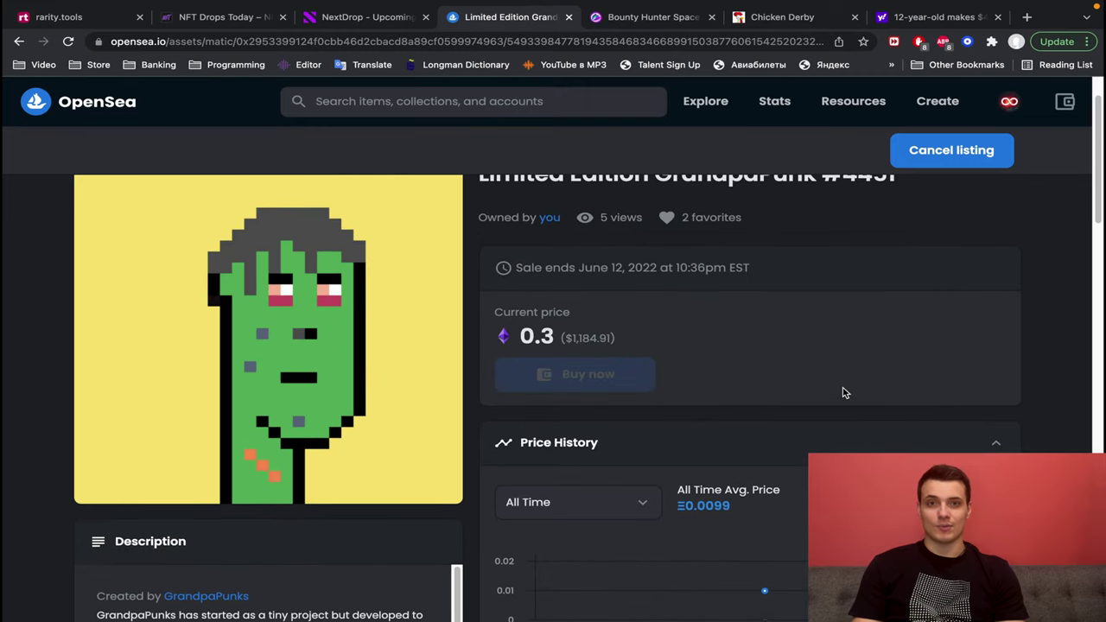
scroll(845, 393, "up", 1)
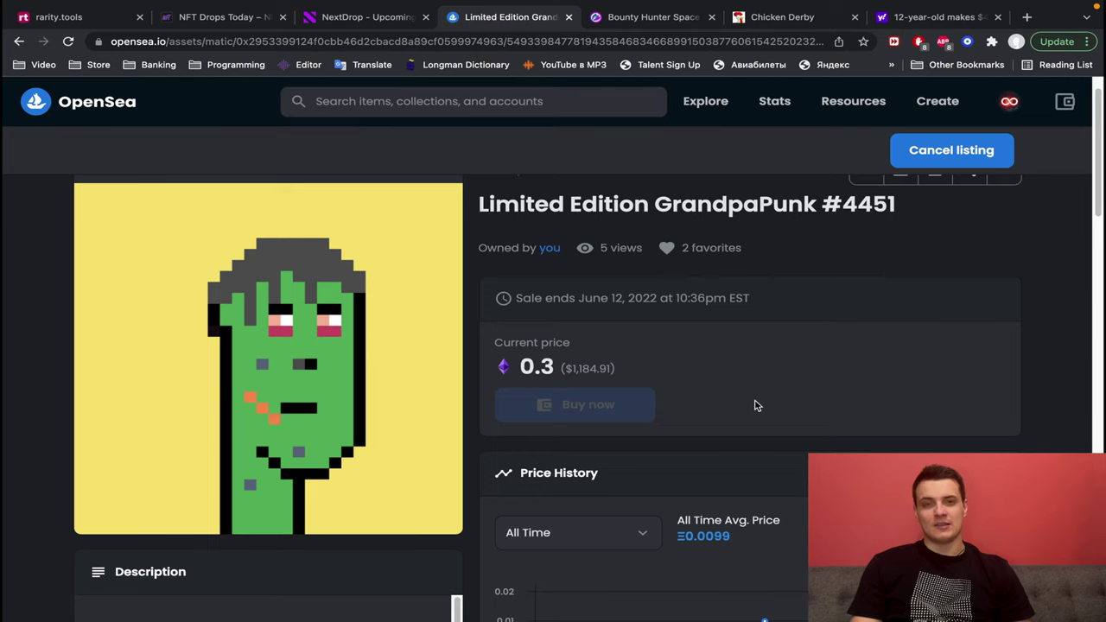
scroll(754, 405, "down", 2)
scroll(754, 405, "up", 3)
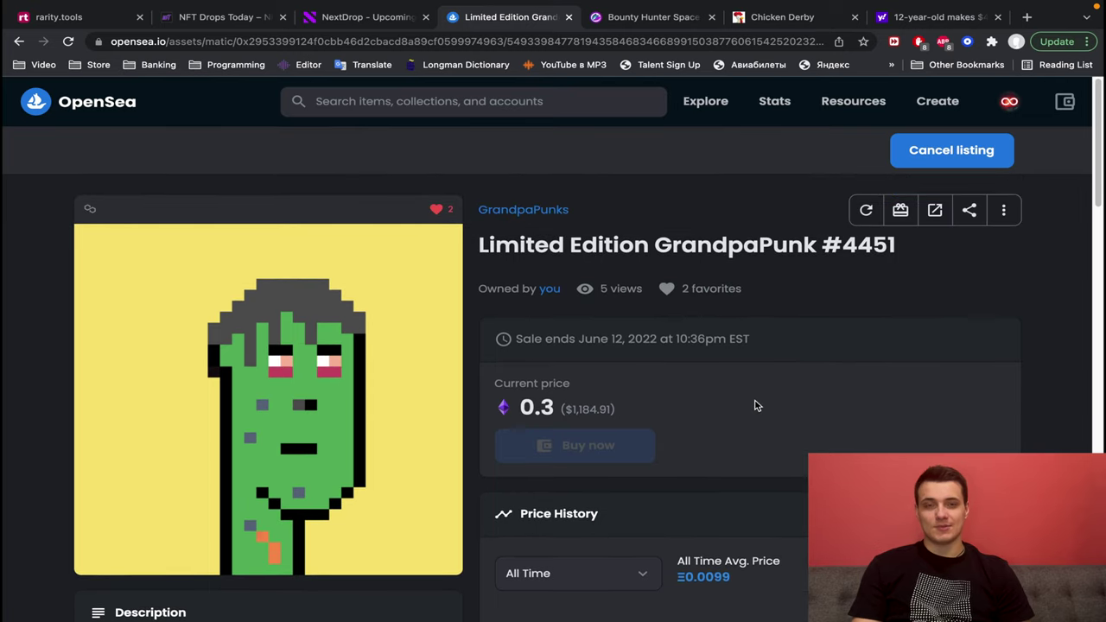
scroll(754, 405, "down", 2)
scroll(754, 405, "up", 1)
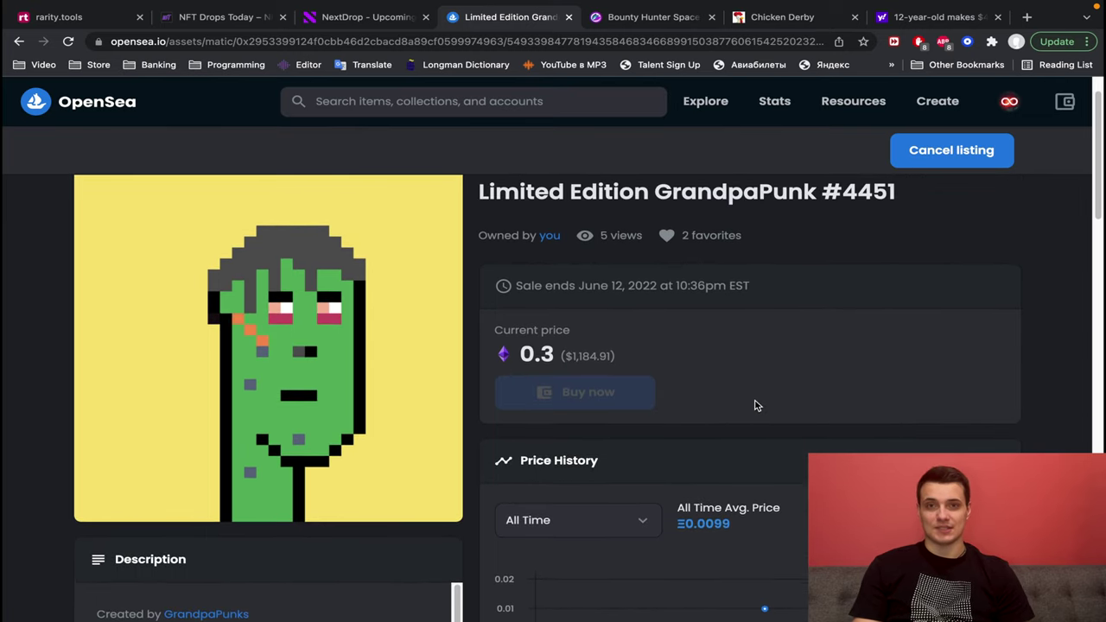
scroll(754, 405, "down", 1)
scroll(754, 405, "down", 1)
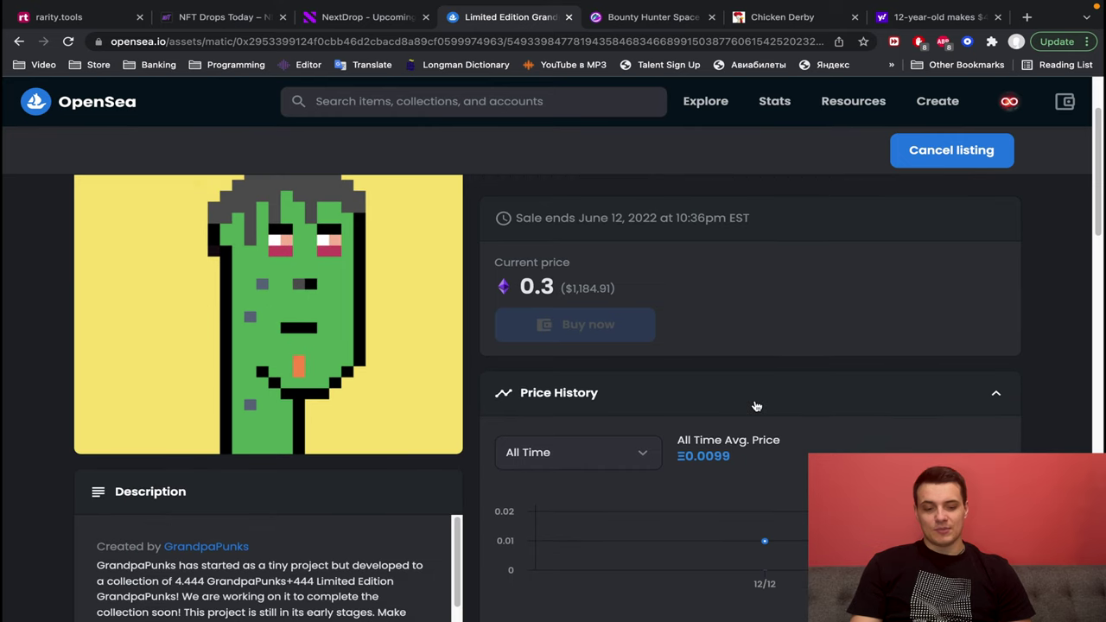
scroll(754, 405, "down", 1)
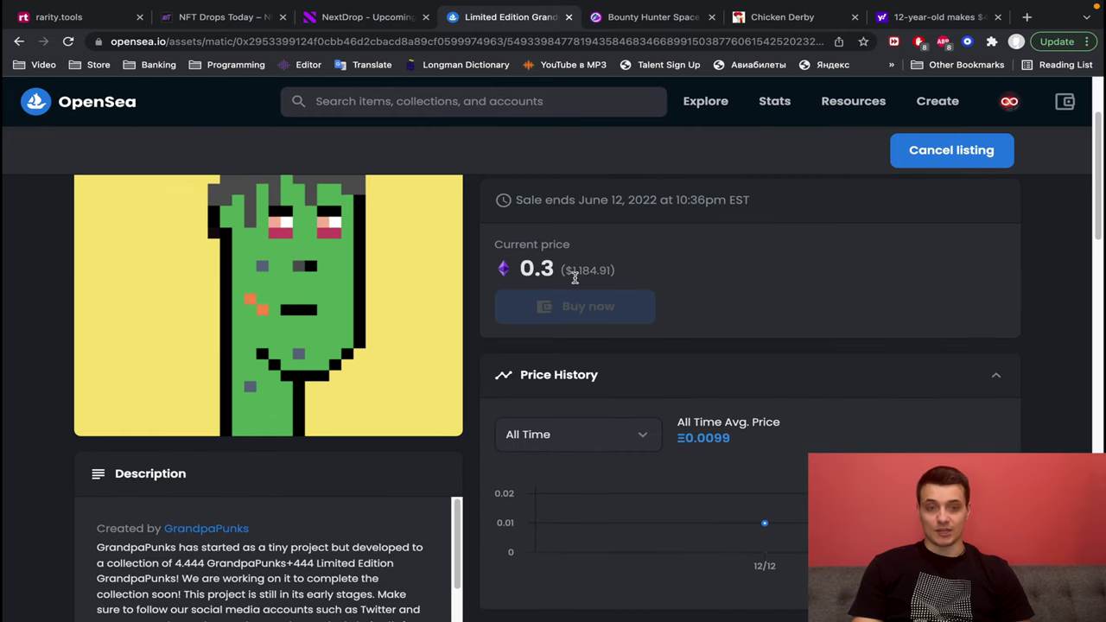
Step: Start creating a new OpenSea item and upload Untitled-1.png from the Desktop as its image
left_click(936, 101)
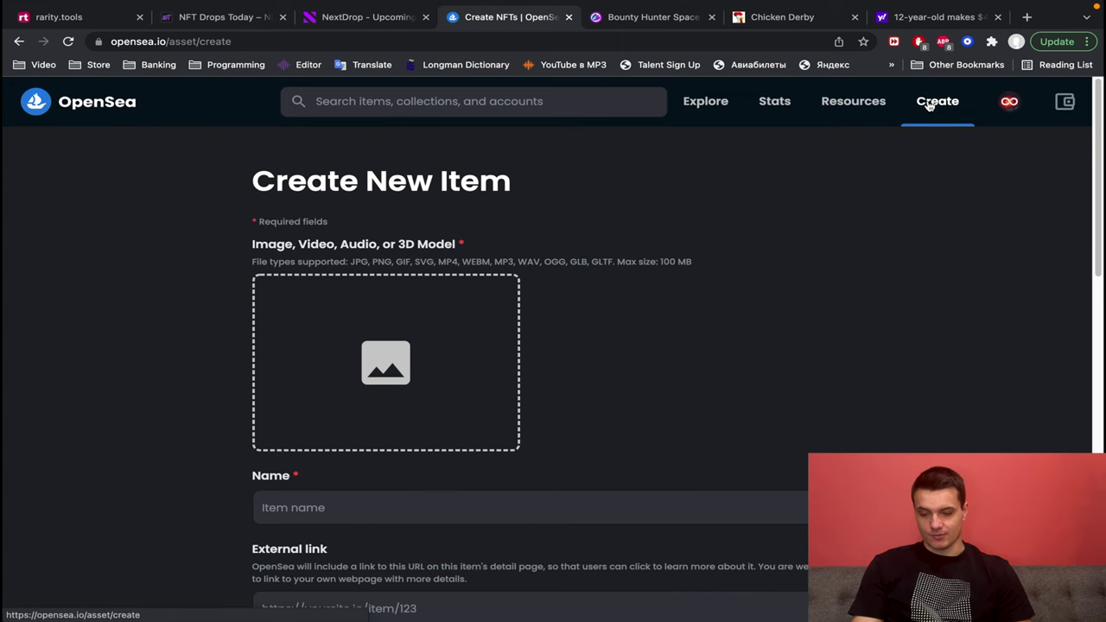
scroll(827, 312, "down", 2)
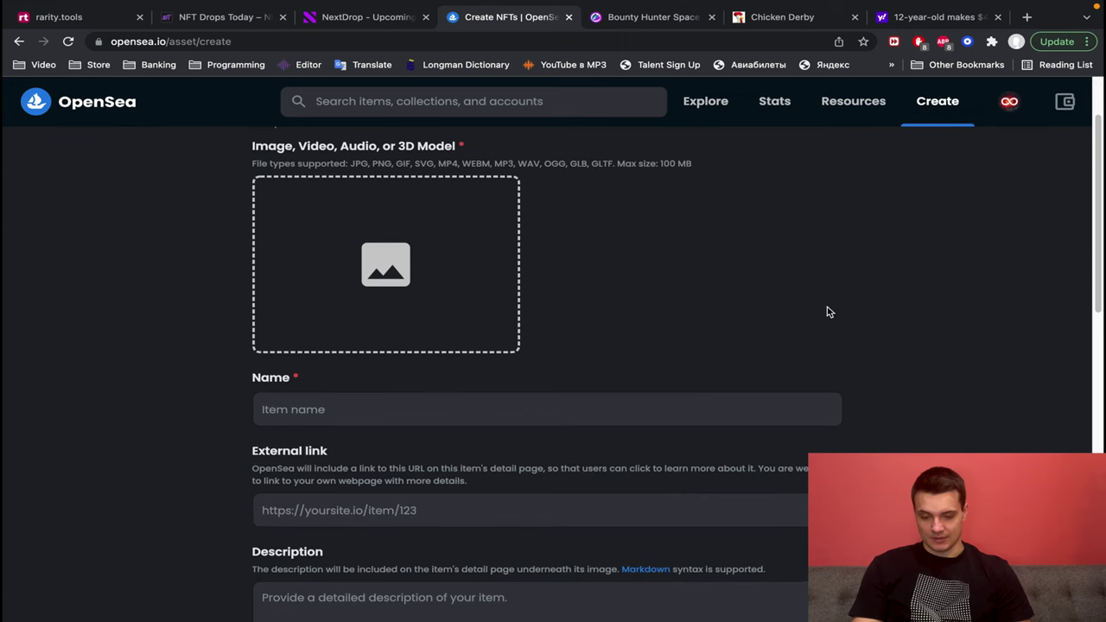
left_click(385, 275)
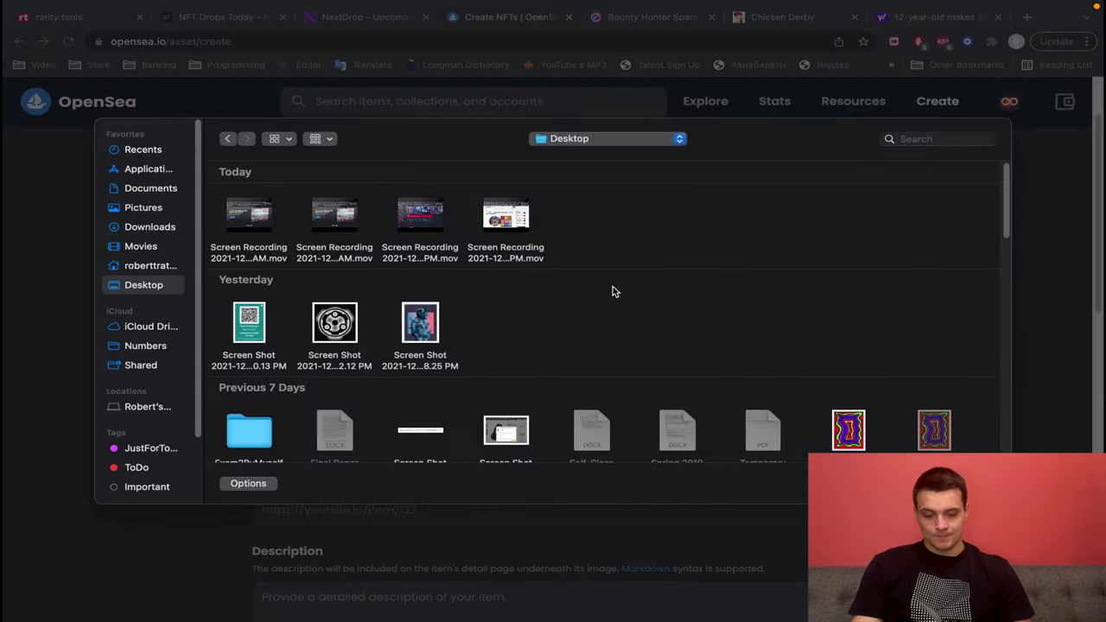
left_click(848, 428)
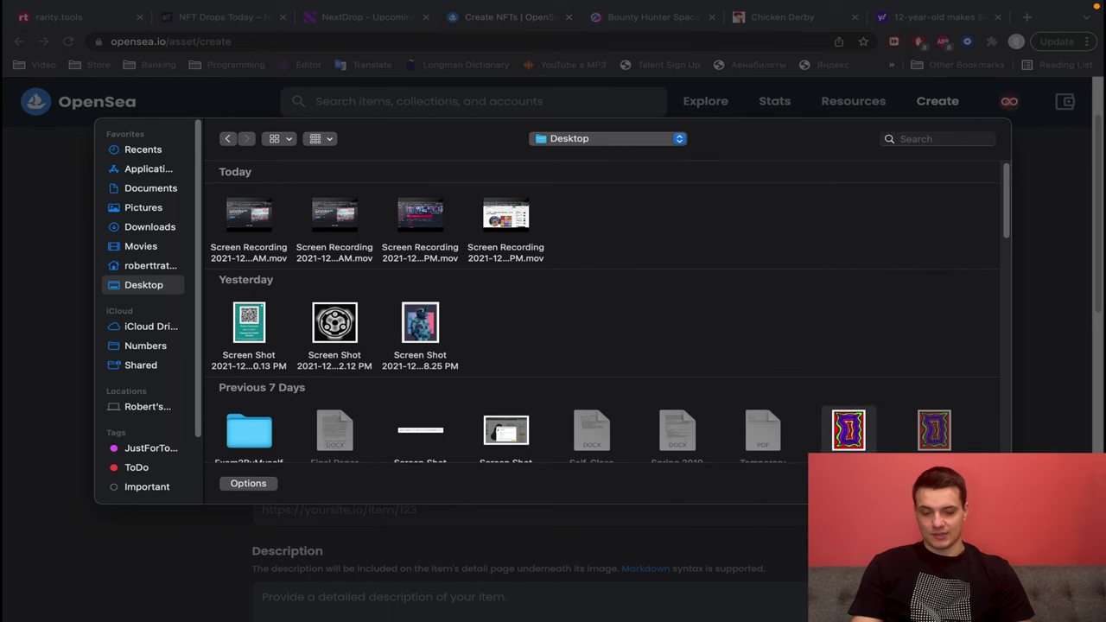
key("Return")
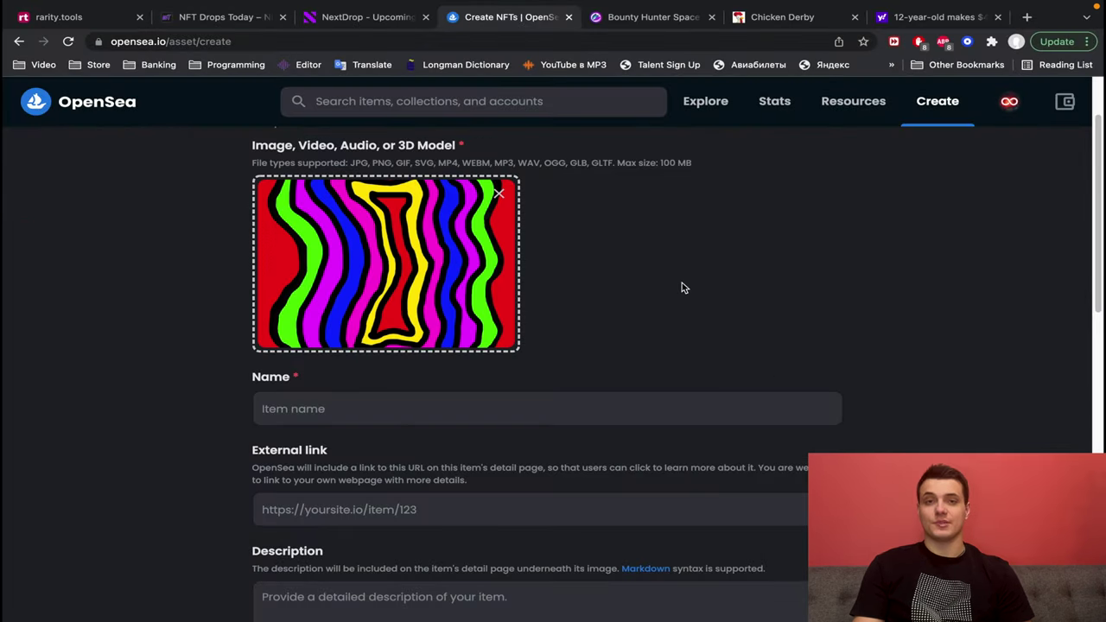
Step: Open Untitled-1.png from the desktop in Preview and move its window toward the middle of the screen
left_click(419, 288)
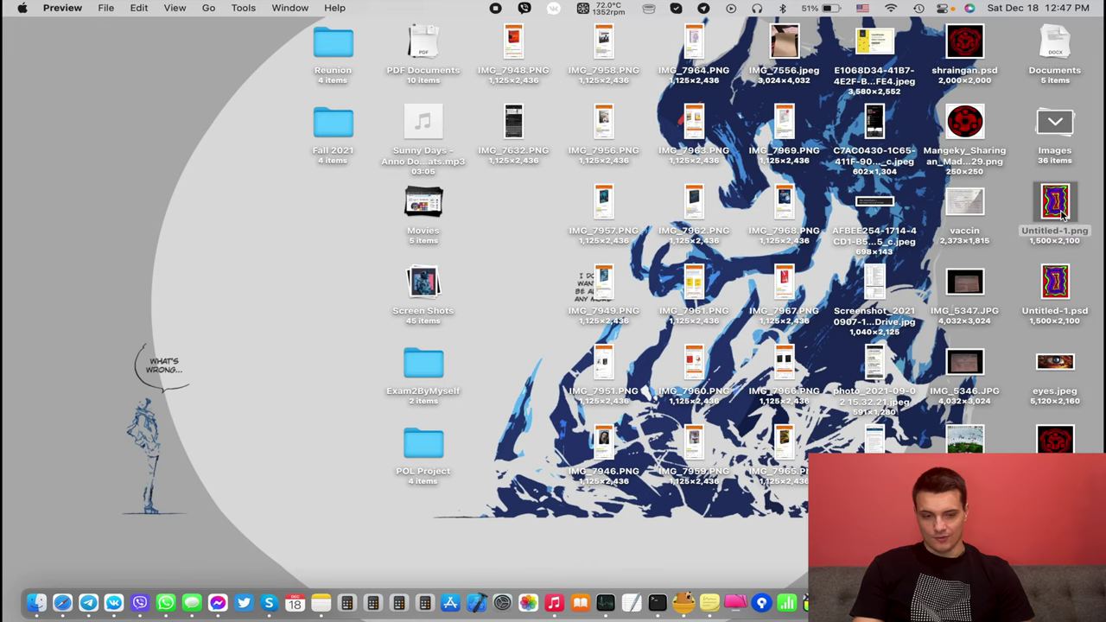
double_click(1054, 203)
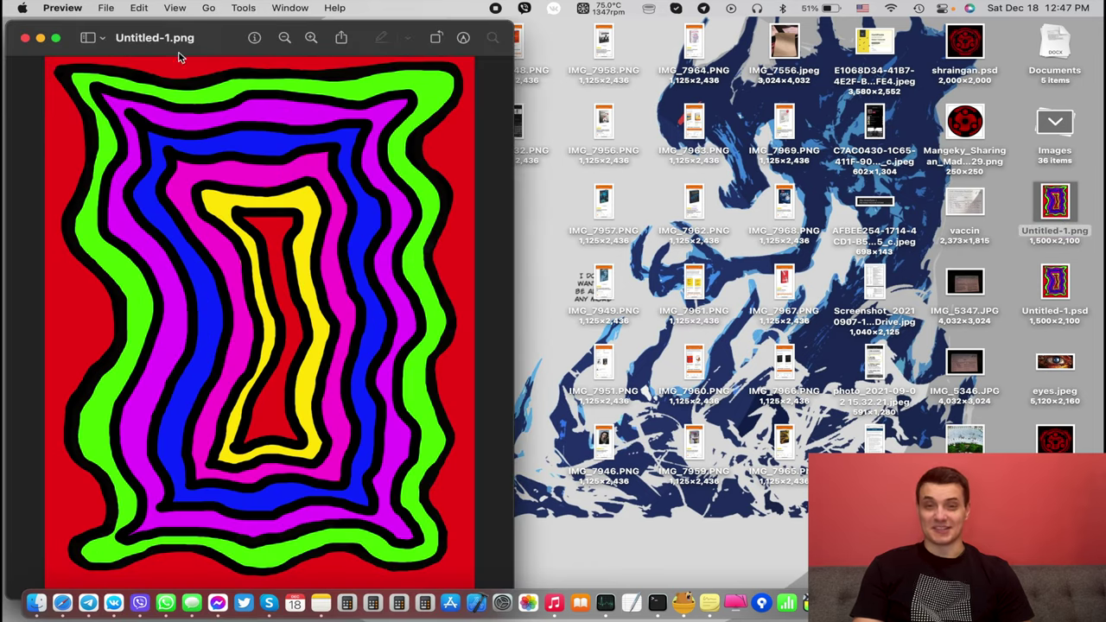
left_click_drag(213, 48, 471, 45)
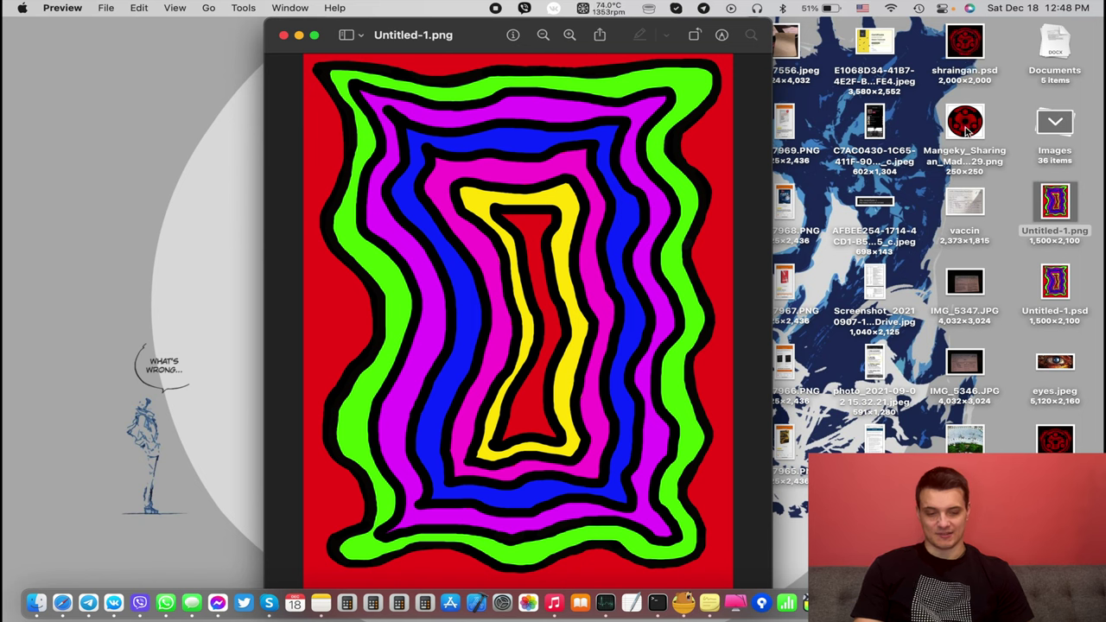
Step: Open shraingan.png from the desktop and zoom in to inspect its texture and fine details
double_click(1047, 446)
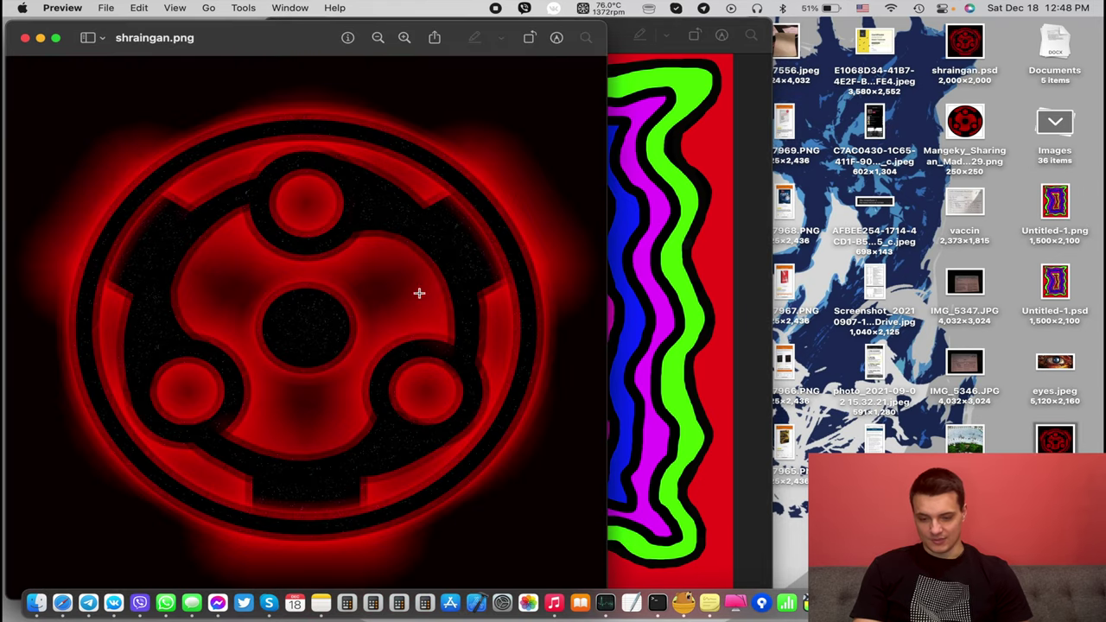
scroll(416, 201, "up", 10)
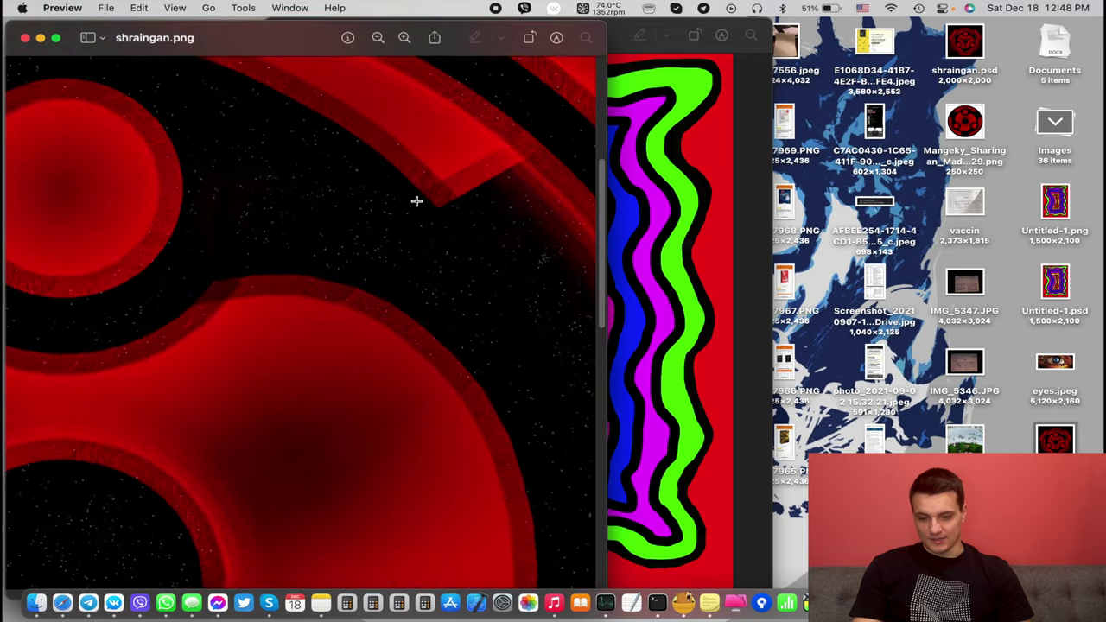
scroll(415, 201, "up", 5)
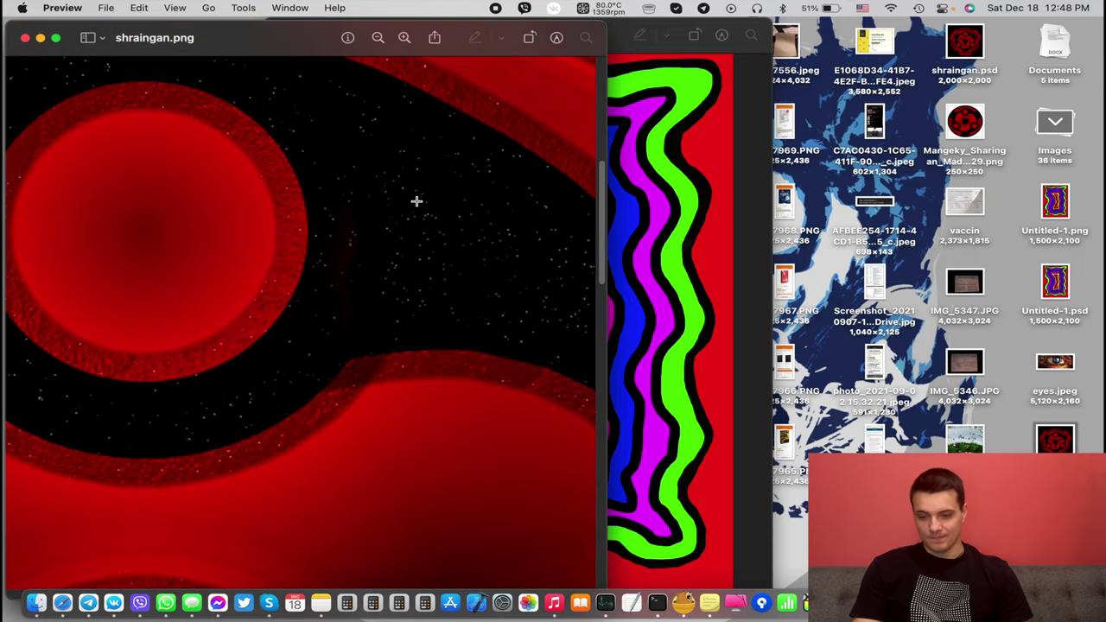
Step: Inspect shraingan.png at different zoom levels and zoom out to view the whole artwork beside Untitled-1.png
scroll(416, 202, "down", 5)
scroll(75, 233, "up", 5)
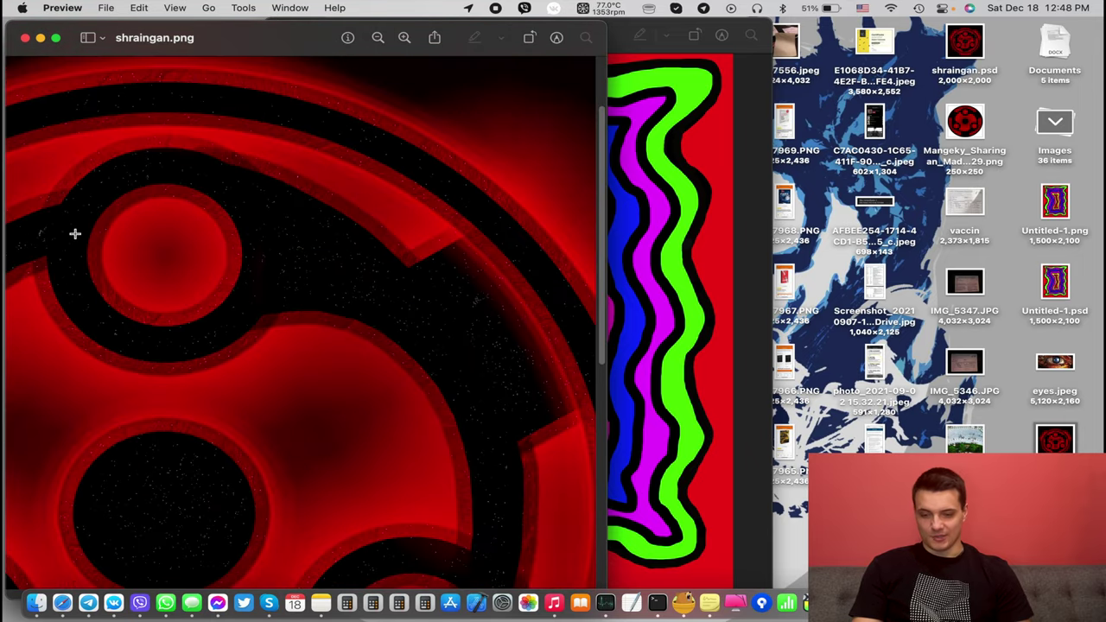
scroll(78, 238, "down", 6)
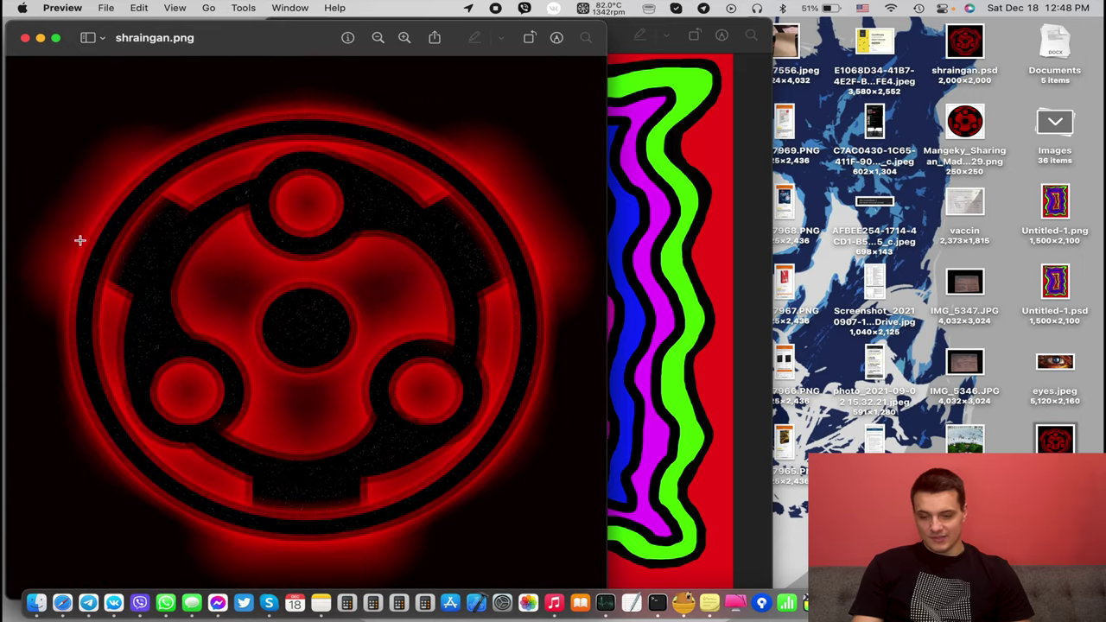
left_click(693, 155)
left_click(139, 210)
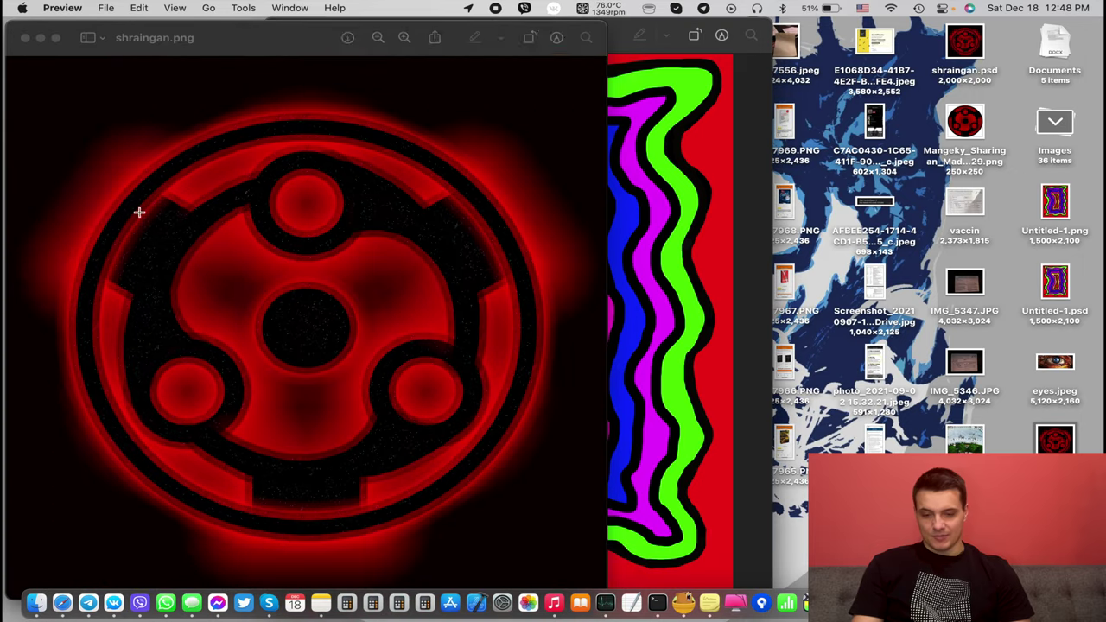
Step: Switch back to the OpenSea item creation form in the browser and name the item Rainbow
key("ctrl+Up")
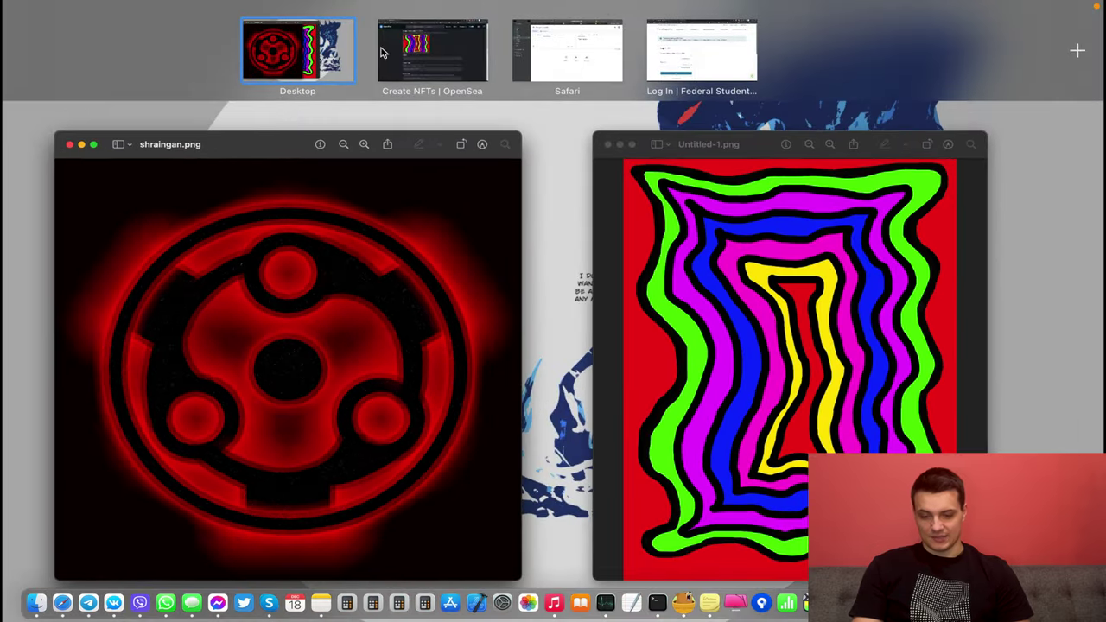
left_click(381, 47)
scroll(648, 324, "down", 2)
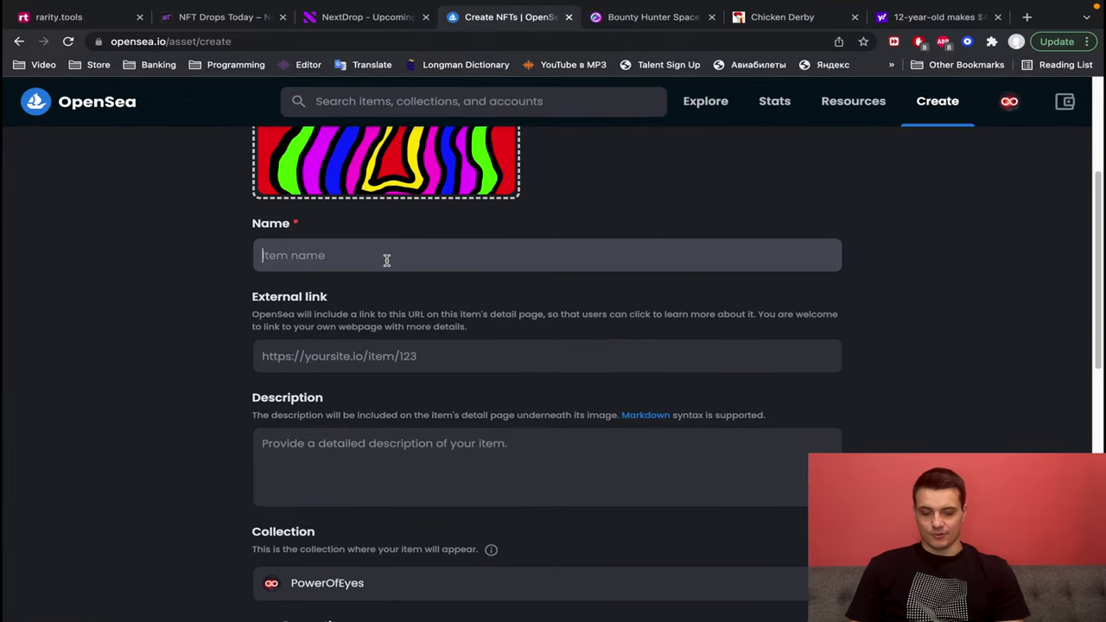
left_click(387, 260)
type("Rainbow")
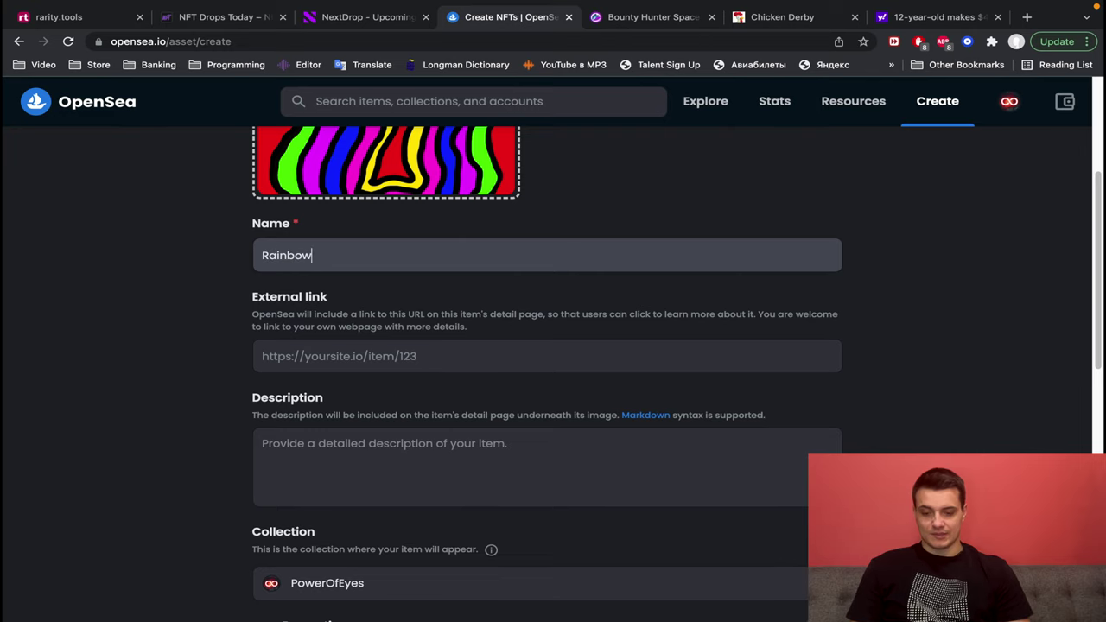
Step: Create the Rainbow item with the preset PowerOfEyes collection and Ethereum blockchain, and dismiss the share dialog
scroll(547, 237, "down", 1)
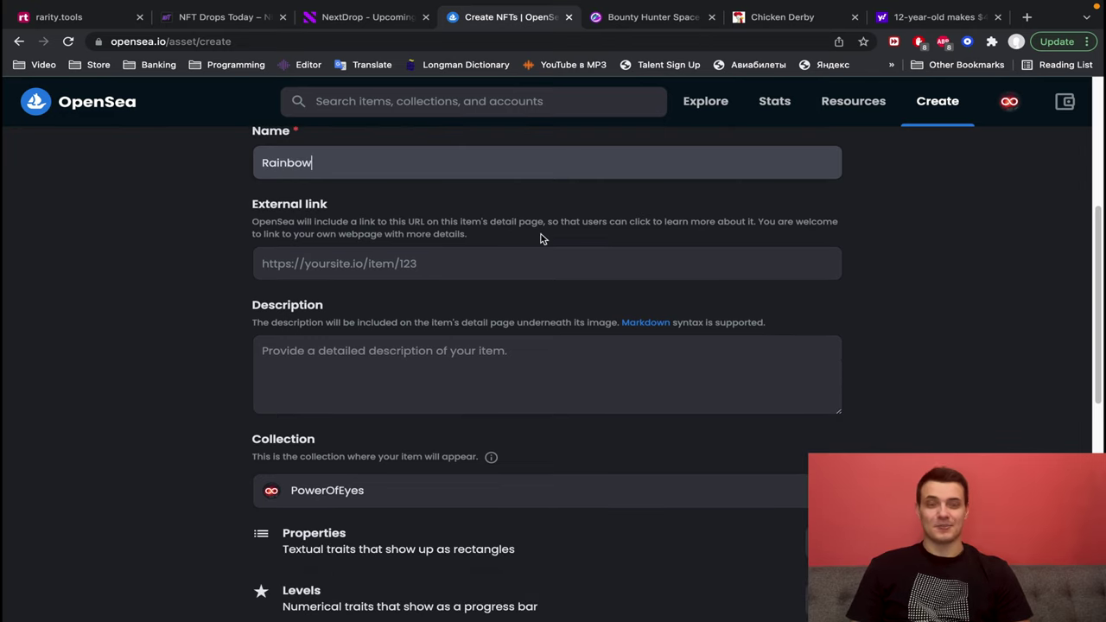
scroll(415, 262, "down", 5)
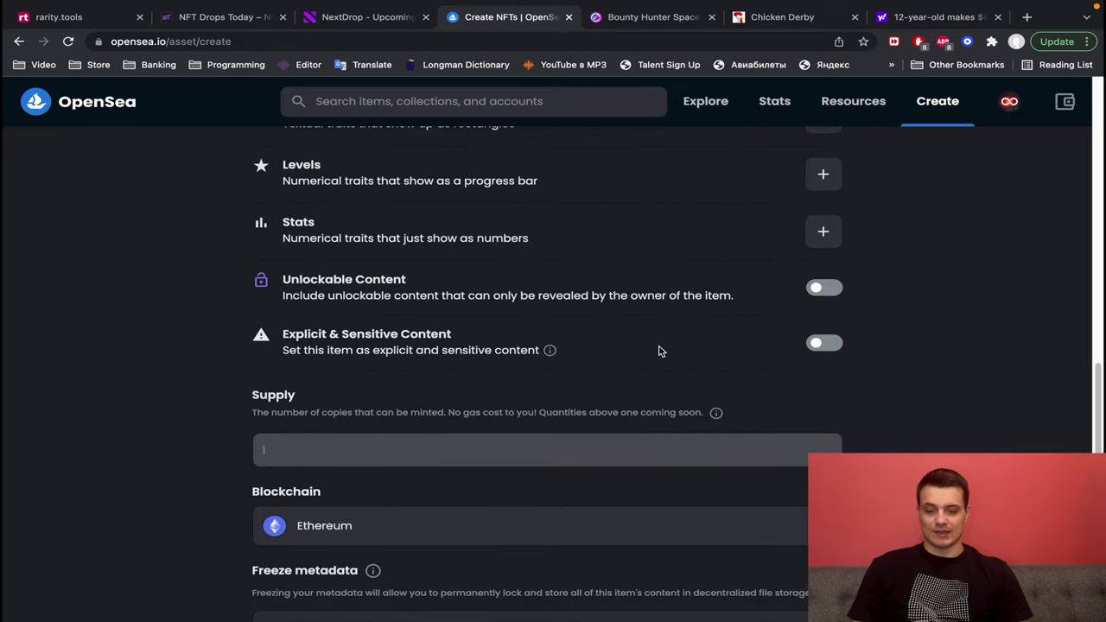
scroll(795, 345, "down", 2)
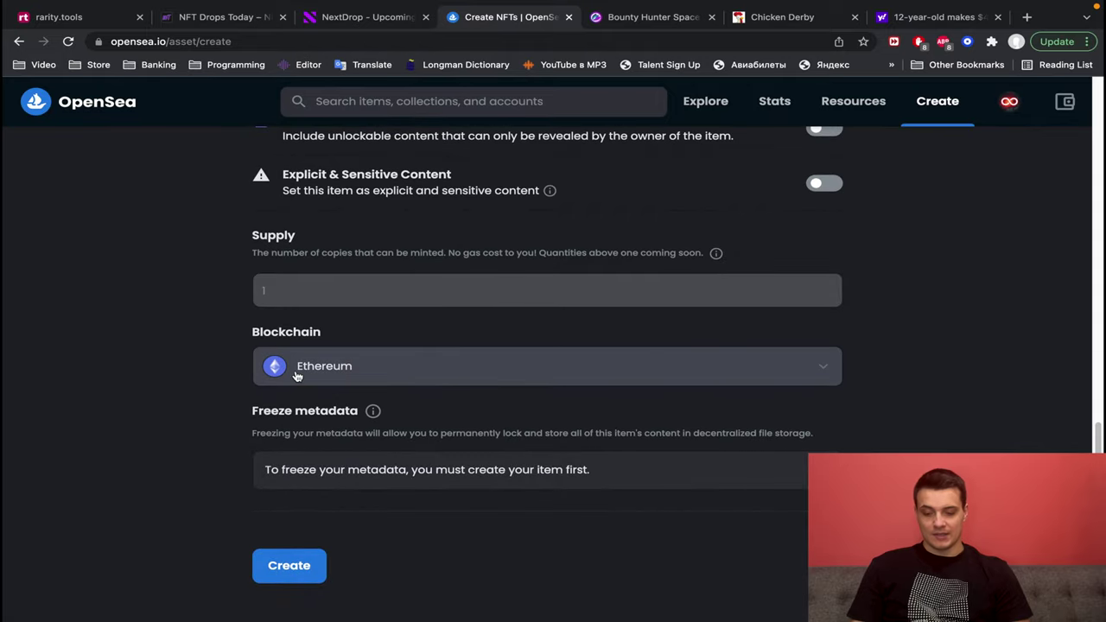
left_click(291, 573)
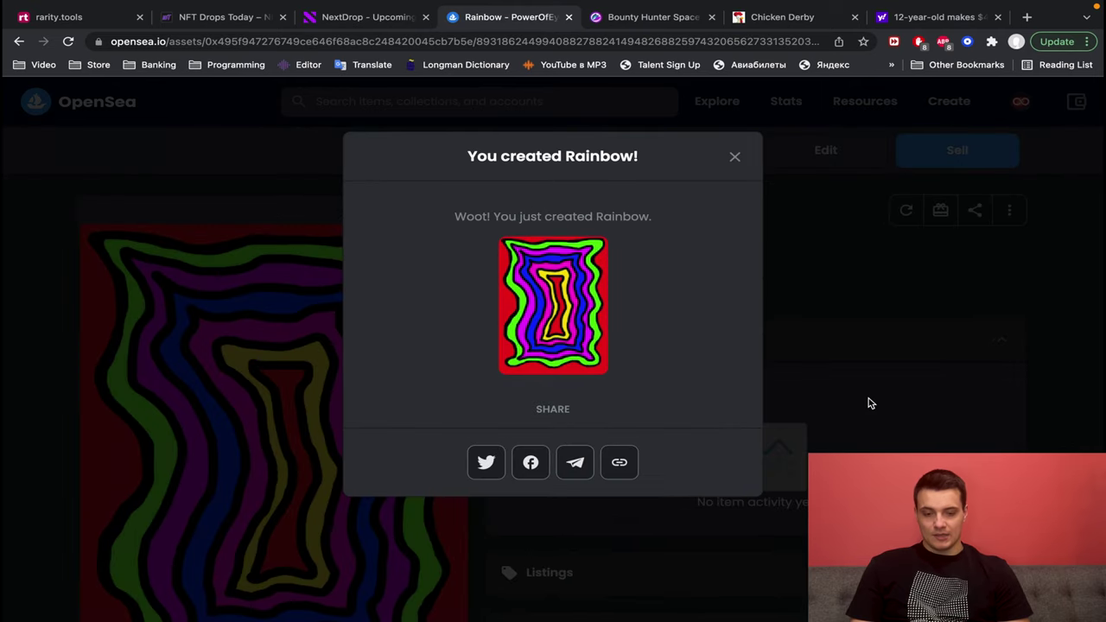
left_click(736, 157)
Step: Look over the new item's page and view the account profile's activity history
scroll(639, 324, "down", 2)
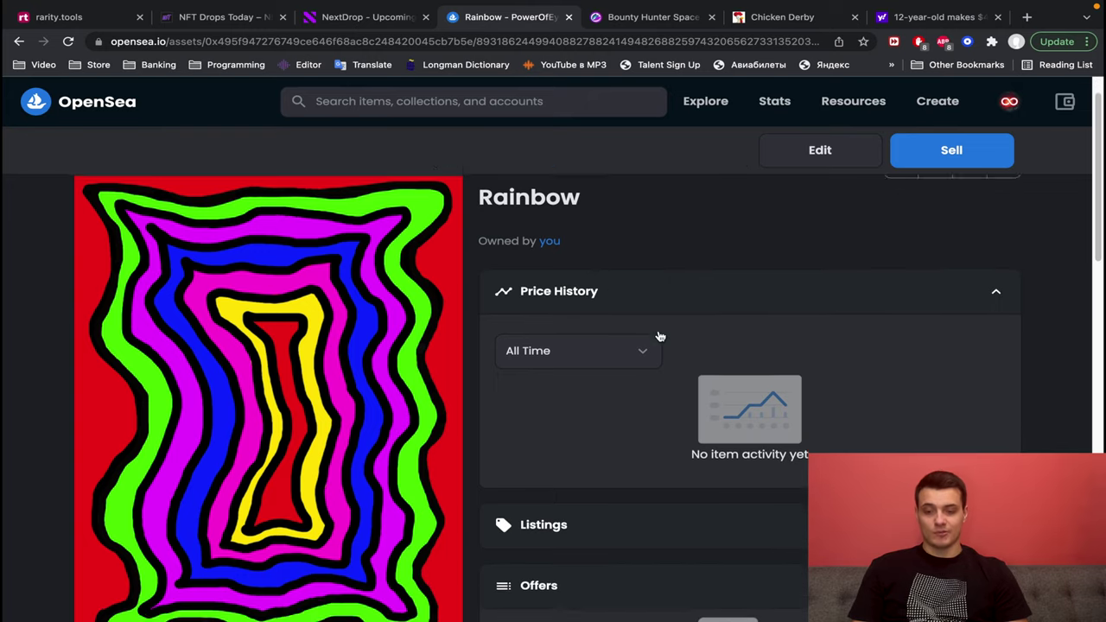
left_click(1009, 101)
scroll(651, 285, "down", 5)
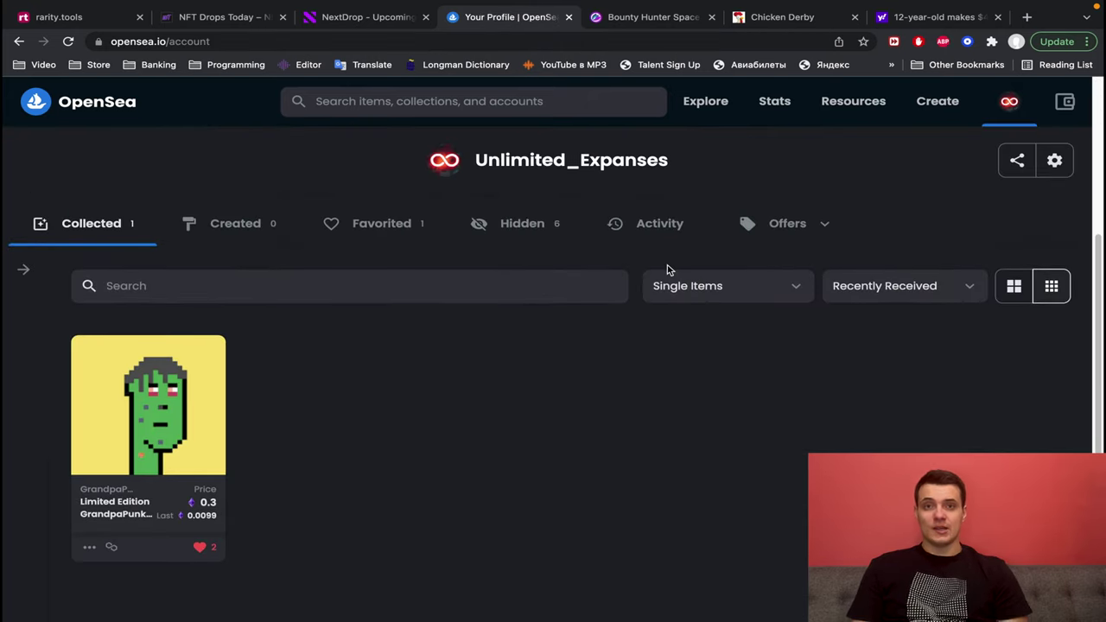
left_click(654, 223)
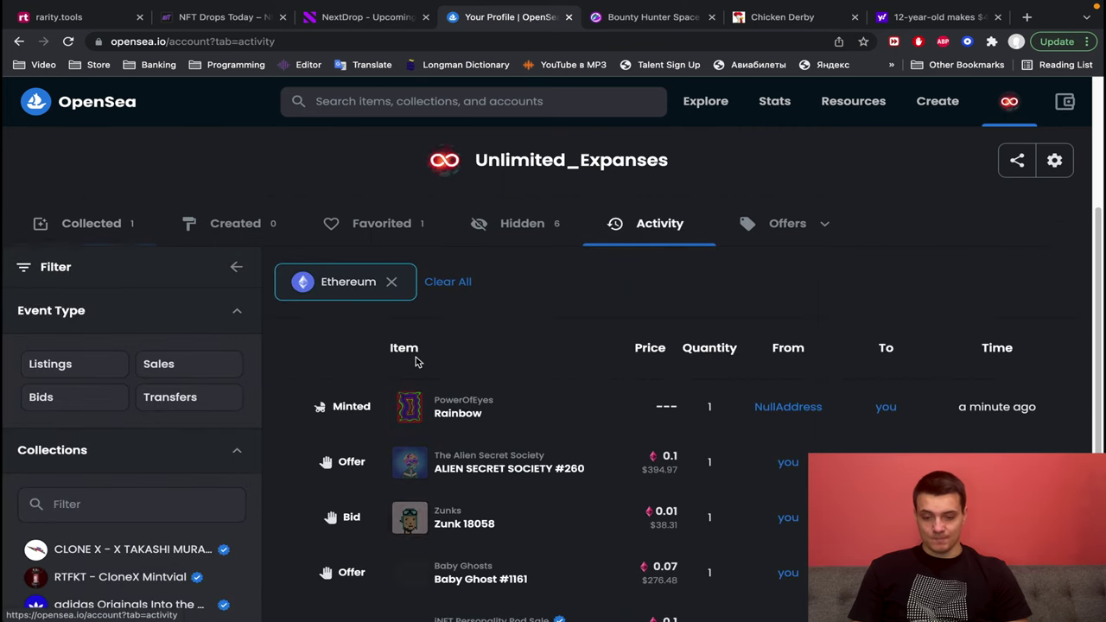
scroll(417, 363, "down", 2)
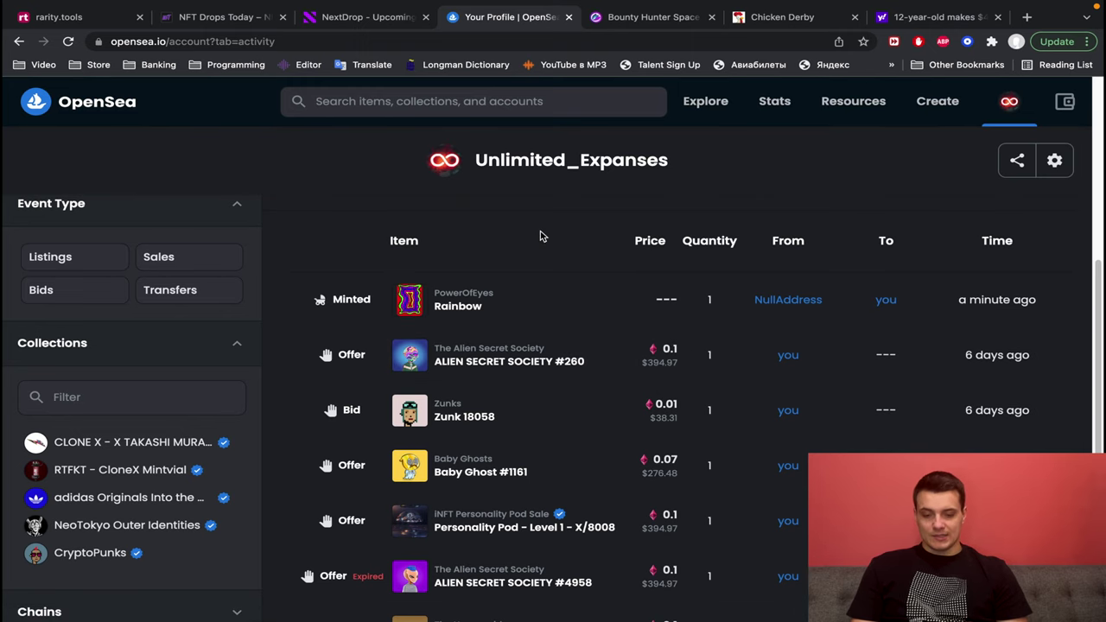
Step: Open the PowerOfEyes collection from the minted item's activity entry and open its Rainbow item
left_click(462, 292)
scroll(800, 338, "down", 5)
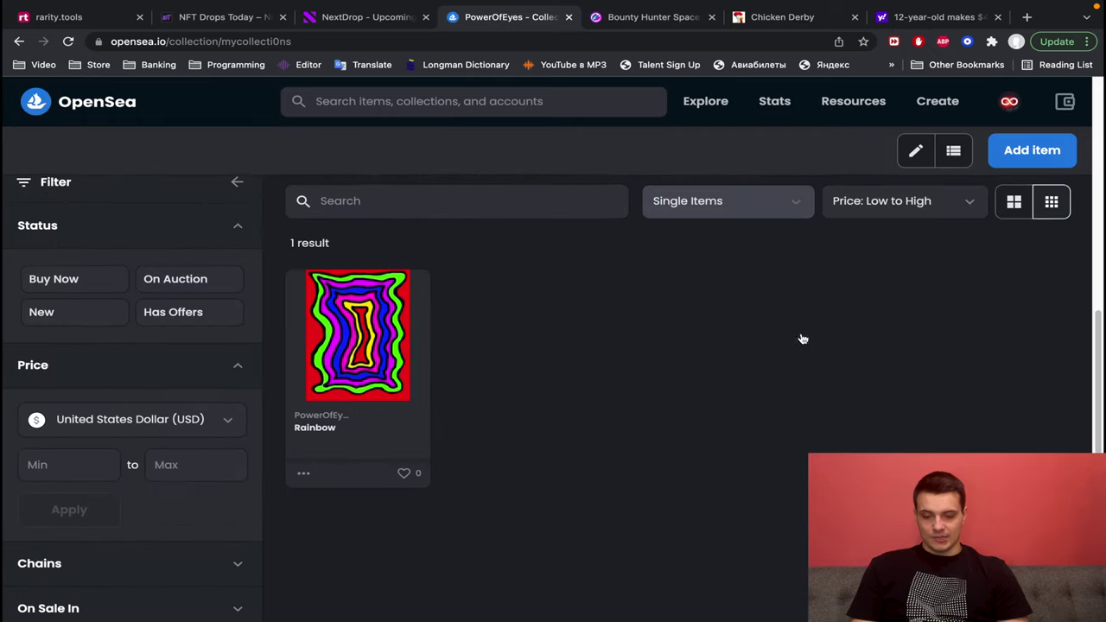
left_click(357, 345)
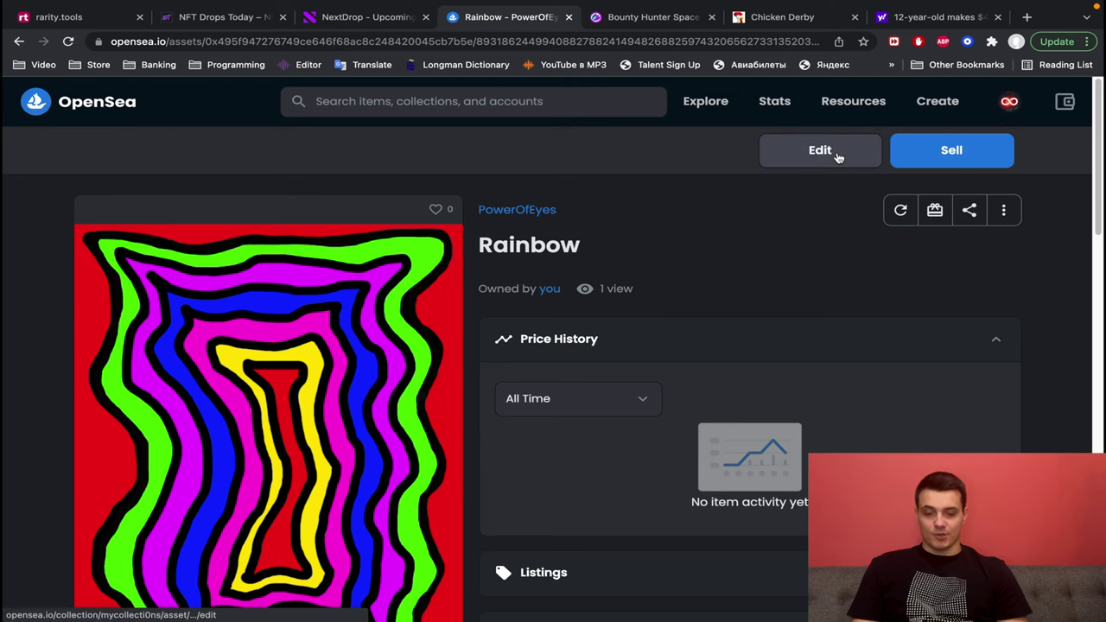
Step: Start listing Rainbow for sale and choose Timed Auction as the sale type
left_click(929, 158)
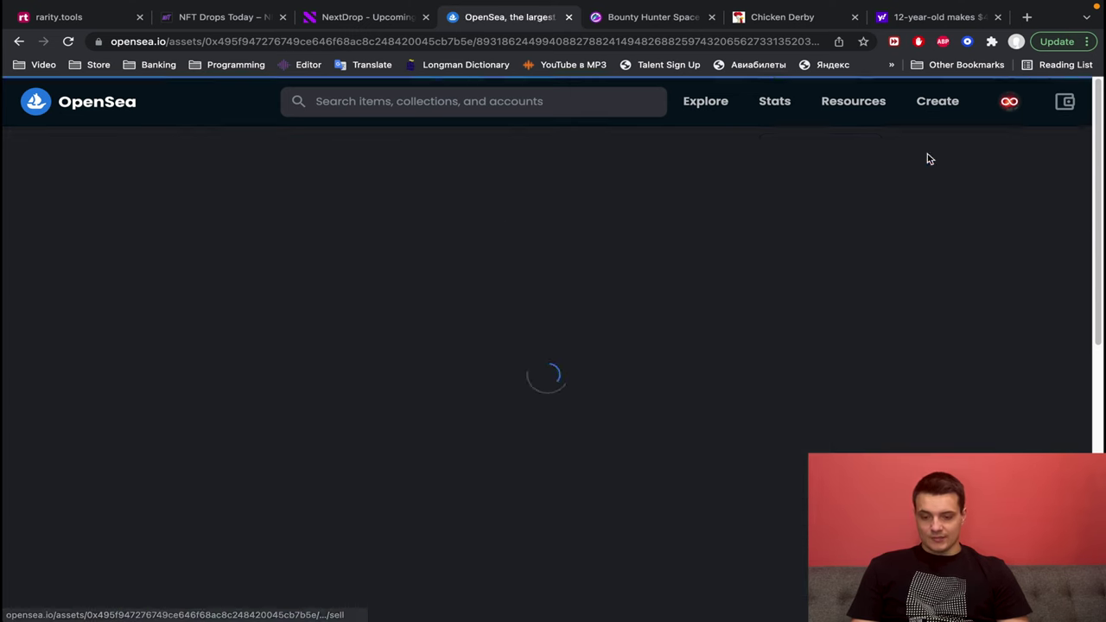
scroll(382, 343, "down", 2)
scroll(382, 343, "up", 2)
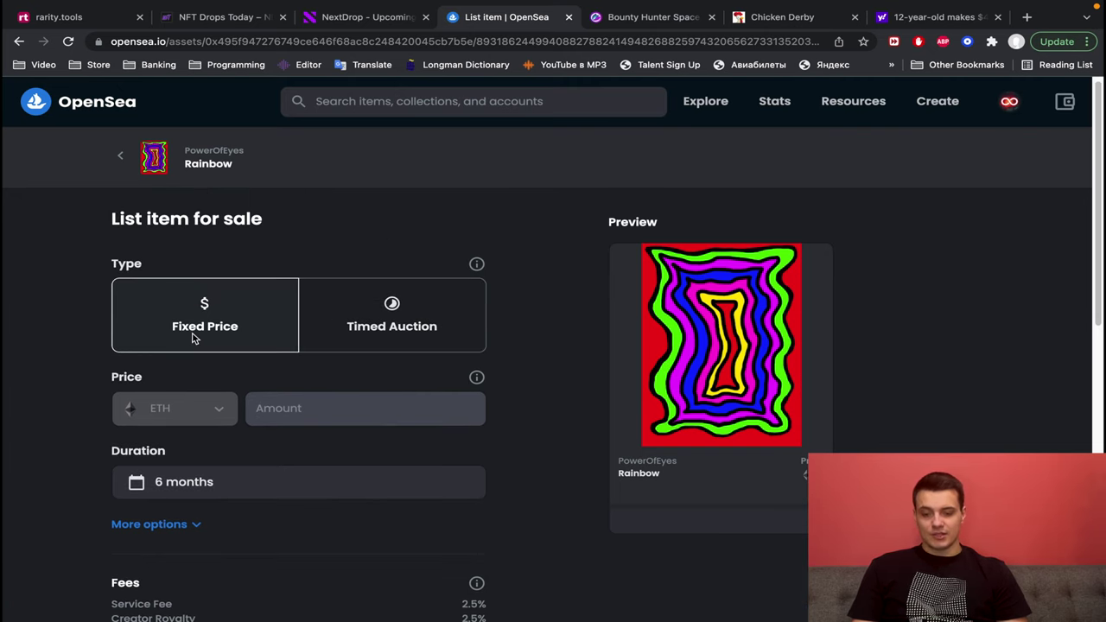
left_click(354, 340)
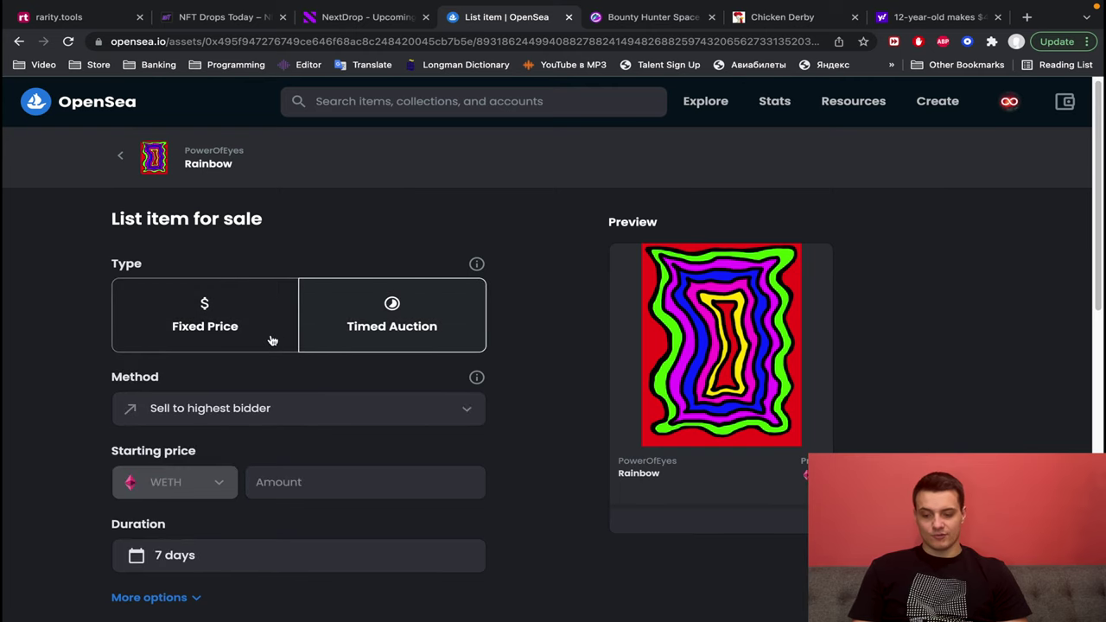
Step: View the auction's duration settings and available date ranges without changing them
scroll(272, 341, "down", 2)
left_click(218, 451)
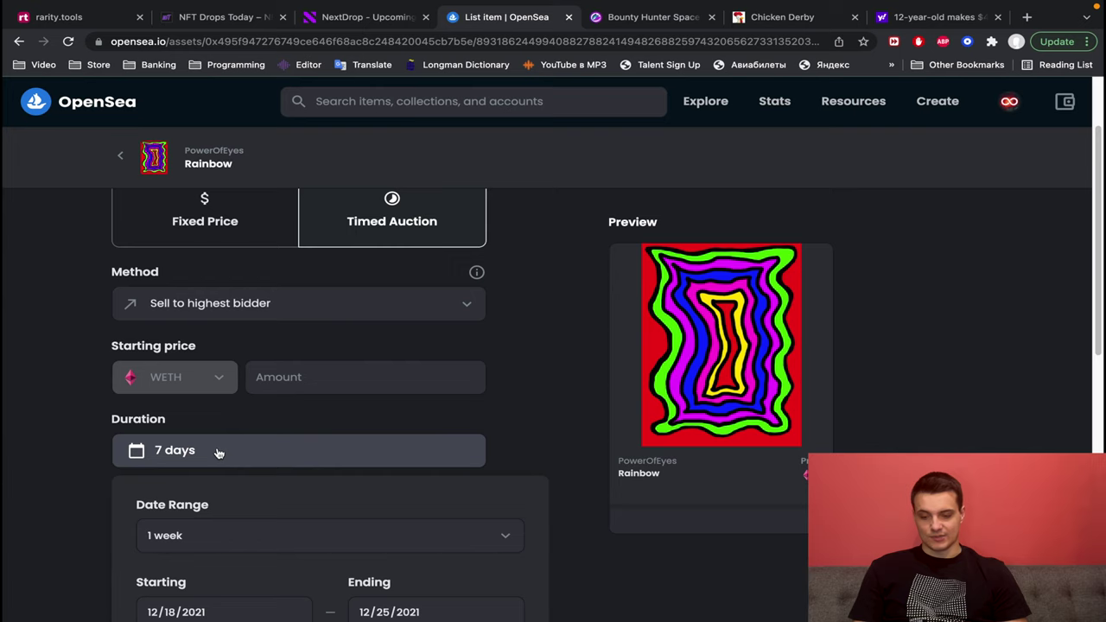
scroll(219, 452, "down", 3)
left_click(335, 388)
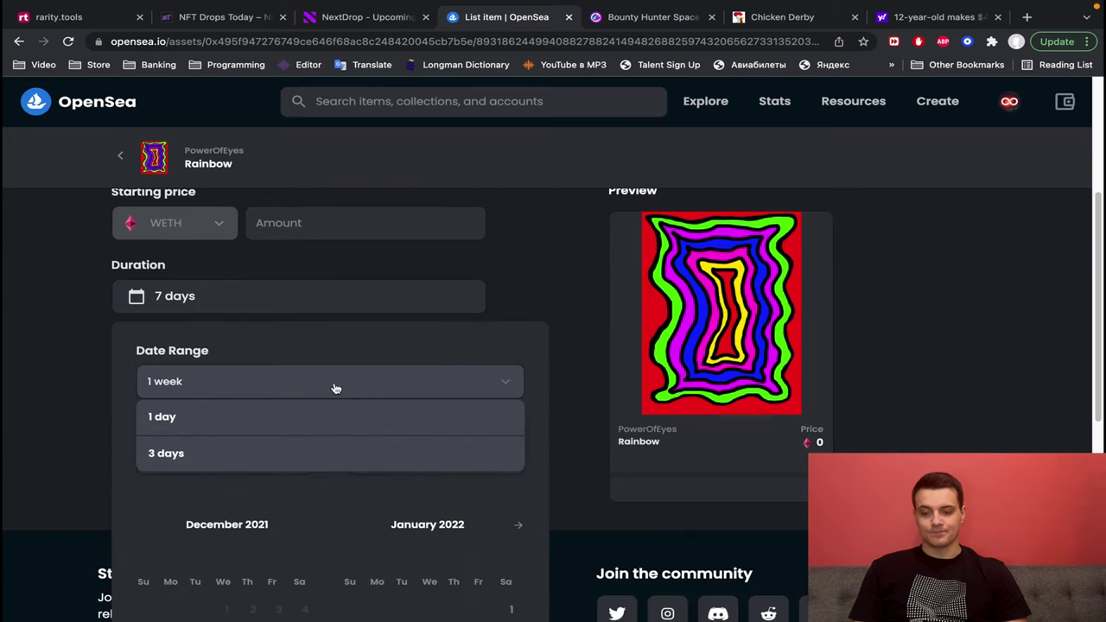
left_click(129, 360)
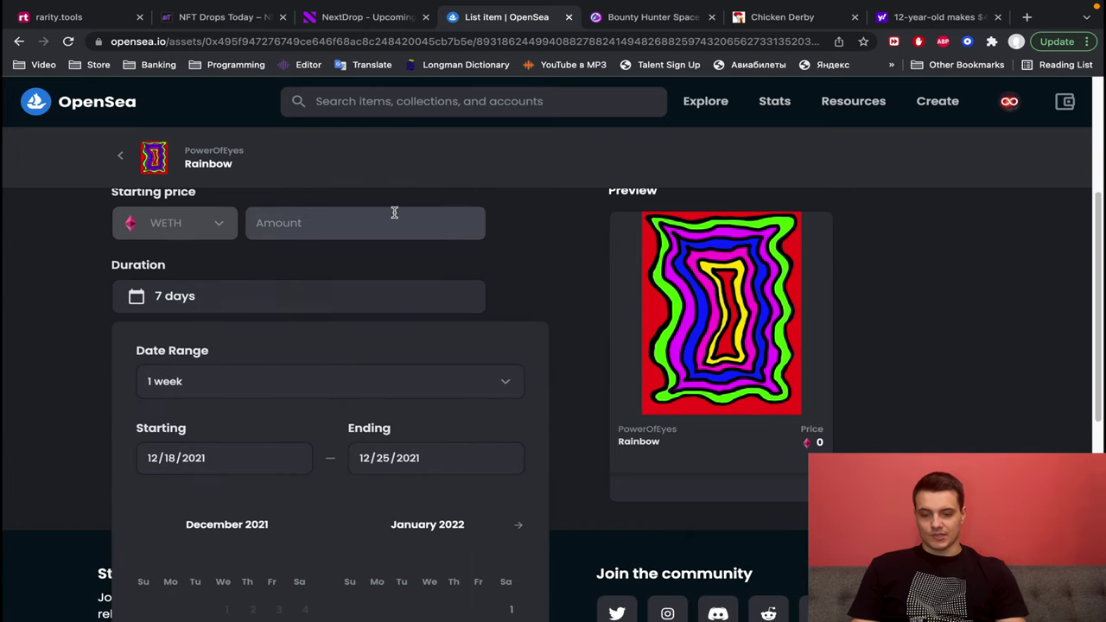
Step: Set the auction's starting price to 0.05 WETH
left_click(368, 226)
type("0.1")
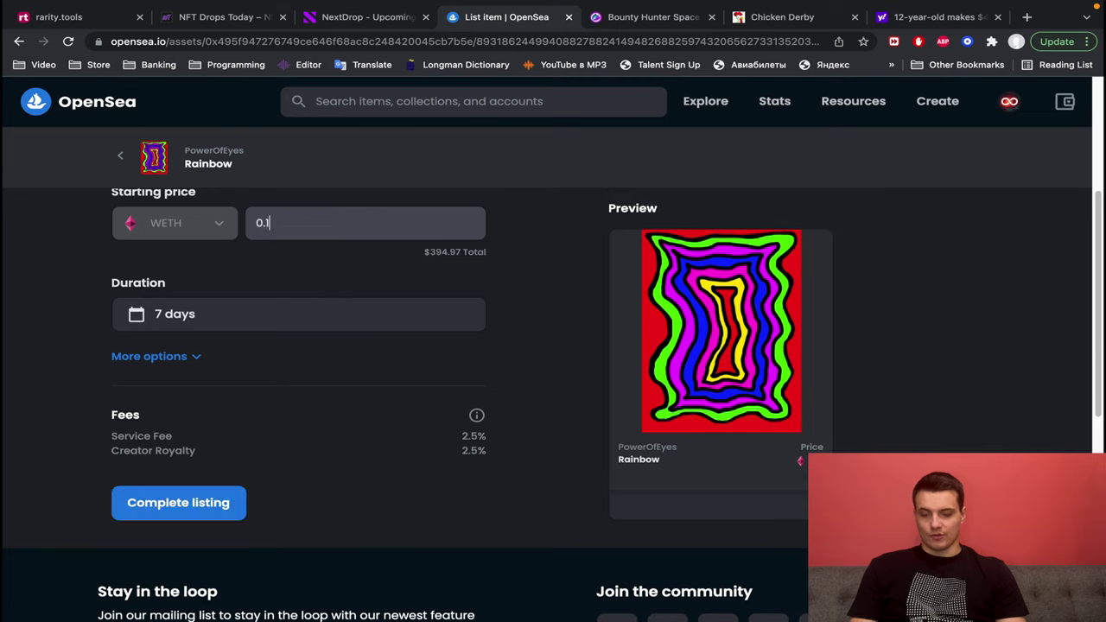
key("BackSpace")
type("05")
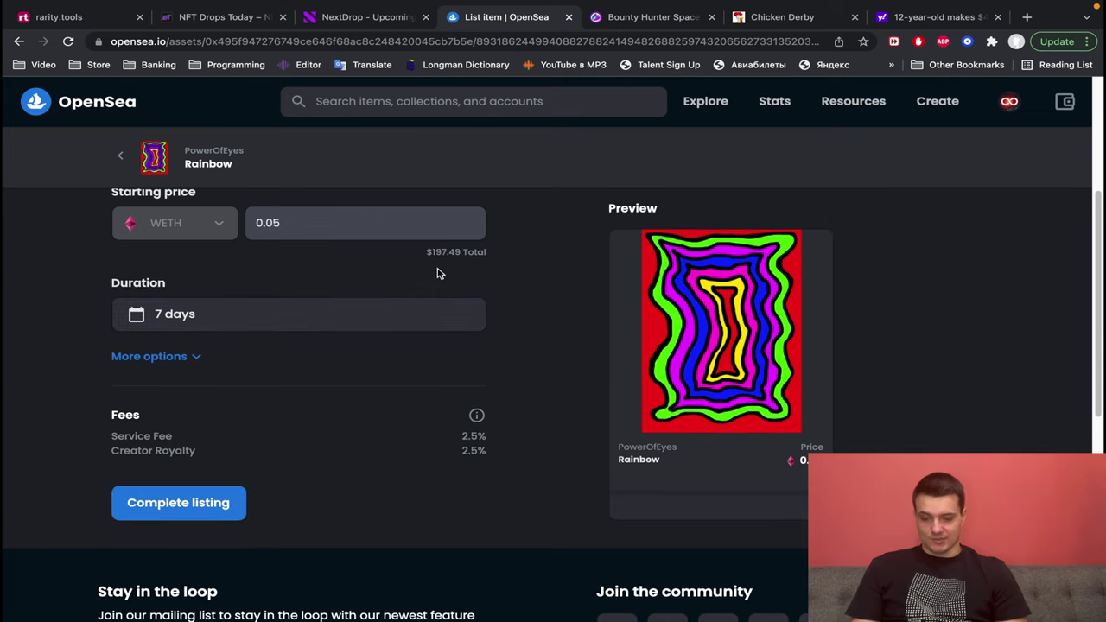
key("BackSpace")
type("6")
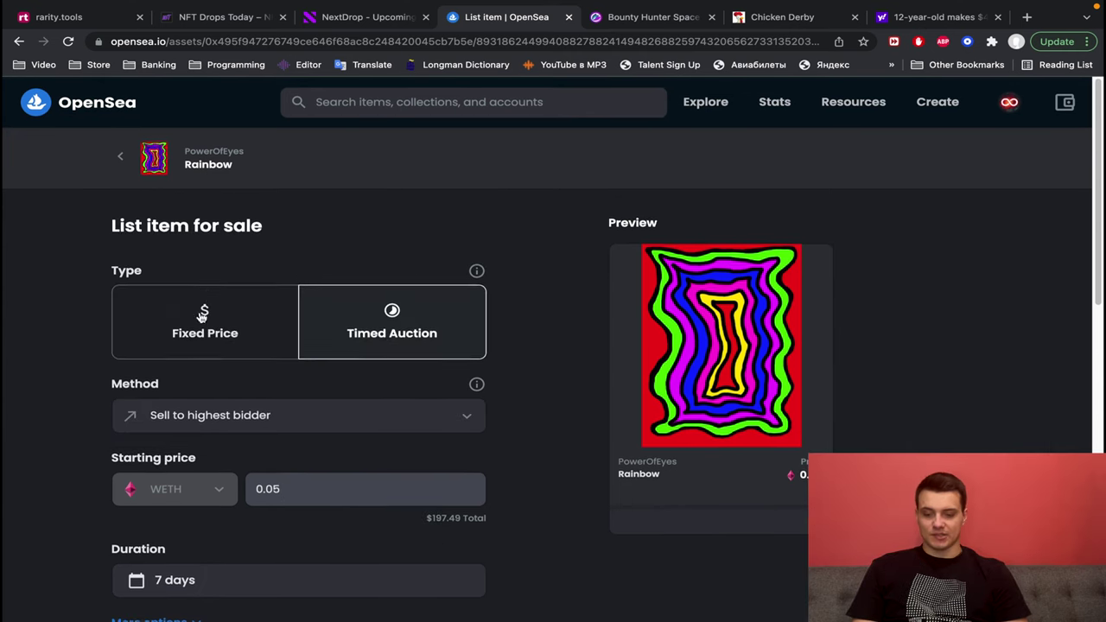
Step: Switch the listing to Fixed Price to view its options, and return it to Timed Auction
left_click(207, 311)
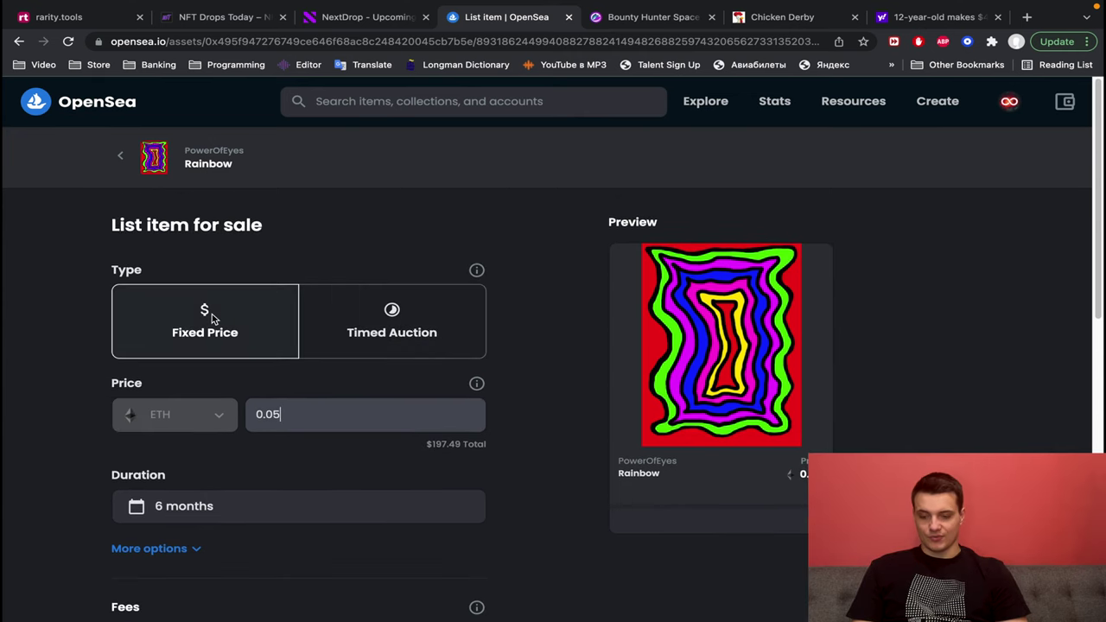
scroll(445, 361, "down", 2)
scroll(445, 361, "down", 1)
scroll(443, 359, "up", 4)
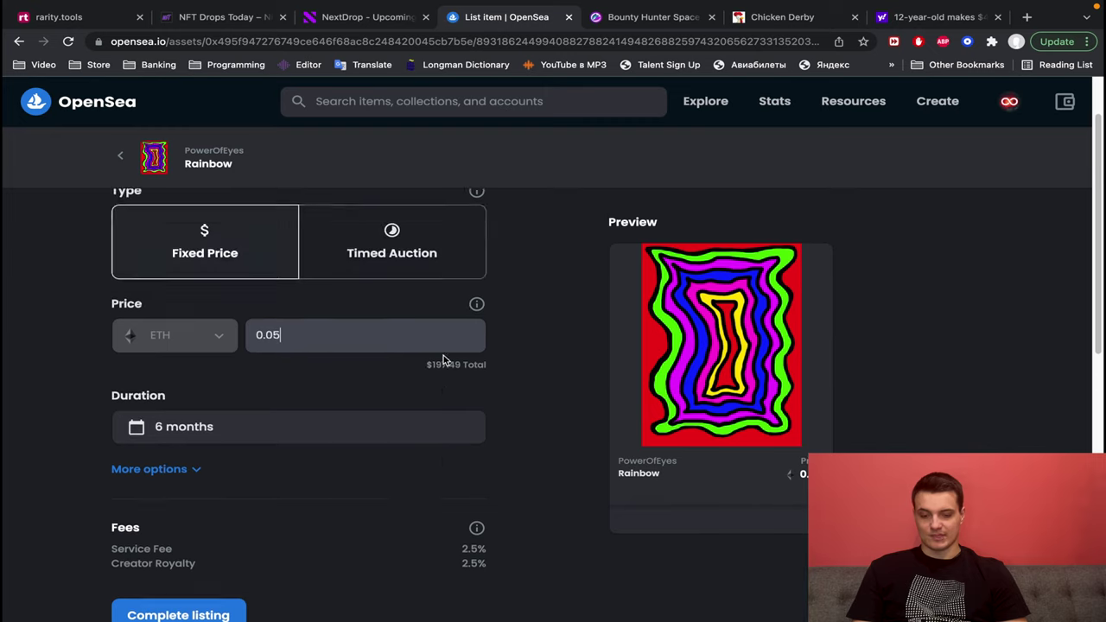
left_click(443, 356)
Step: Expand the auction's additional options and submit the Rainbow listing for wallet confirmation
scroll(443, 358, "down", 4)
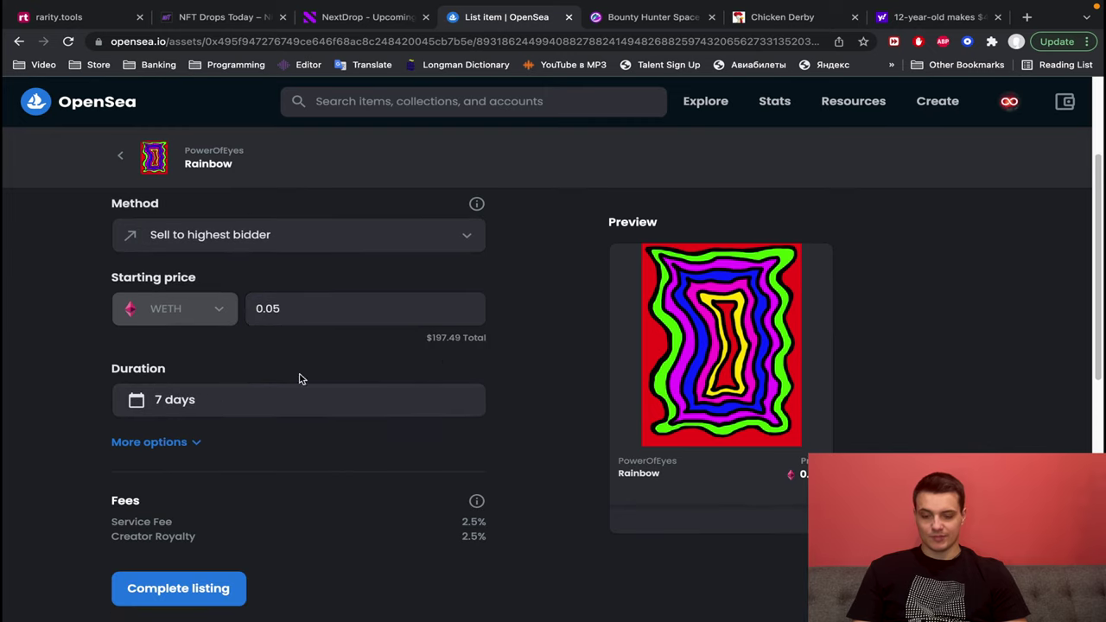
left_click(170, 445)
scroll(315, 451, "down", 3)
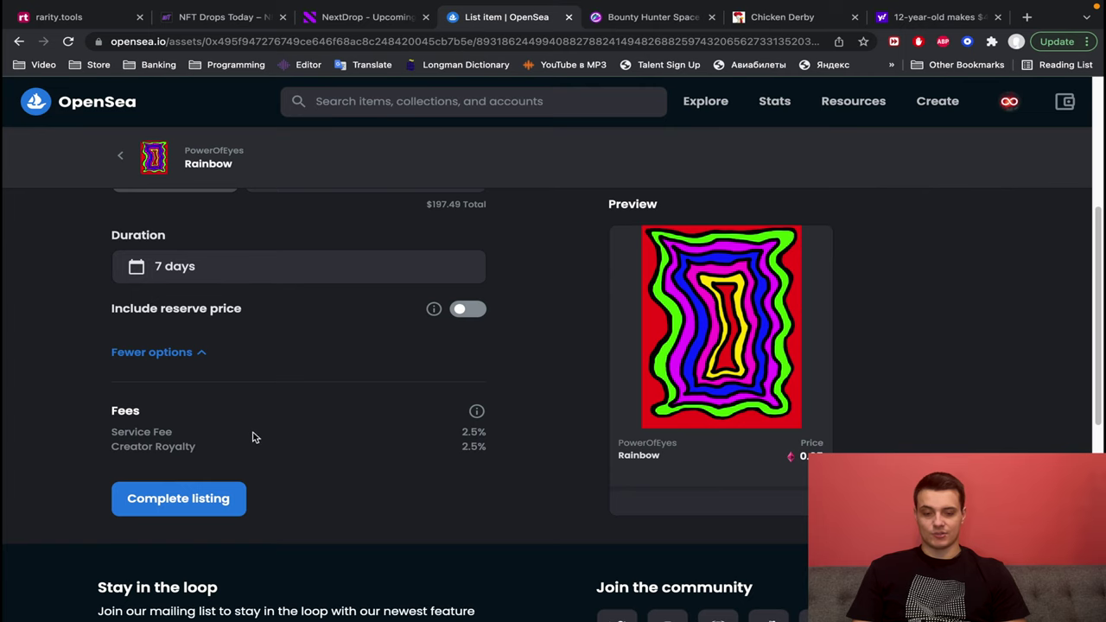
left_click(178, 499)
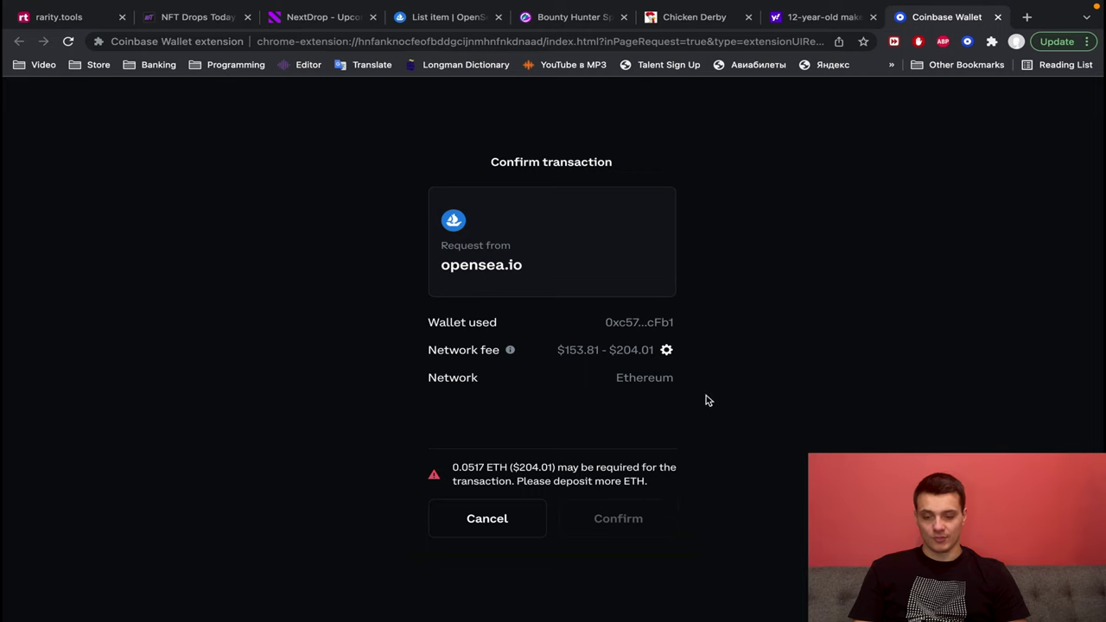
Step: Check the Coinbase Wallet balances against the network fee of the pending transaction, and close the wallet overview
left_click(972, 43)
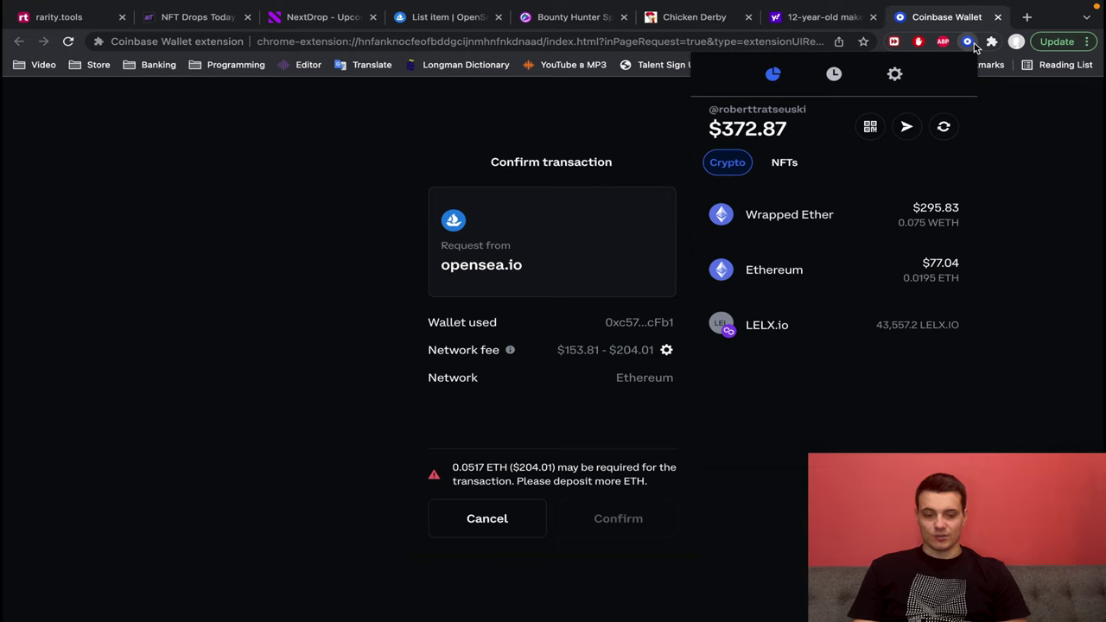
left_click(969, 42)
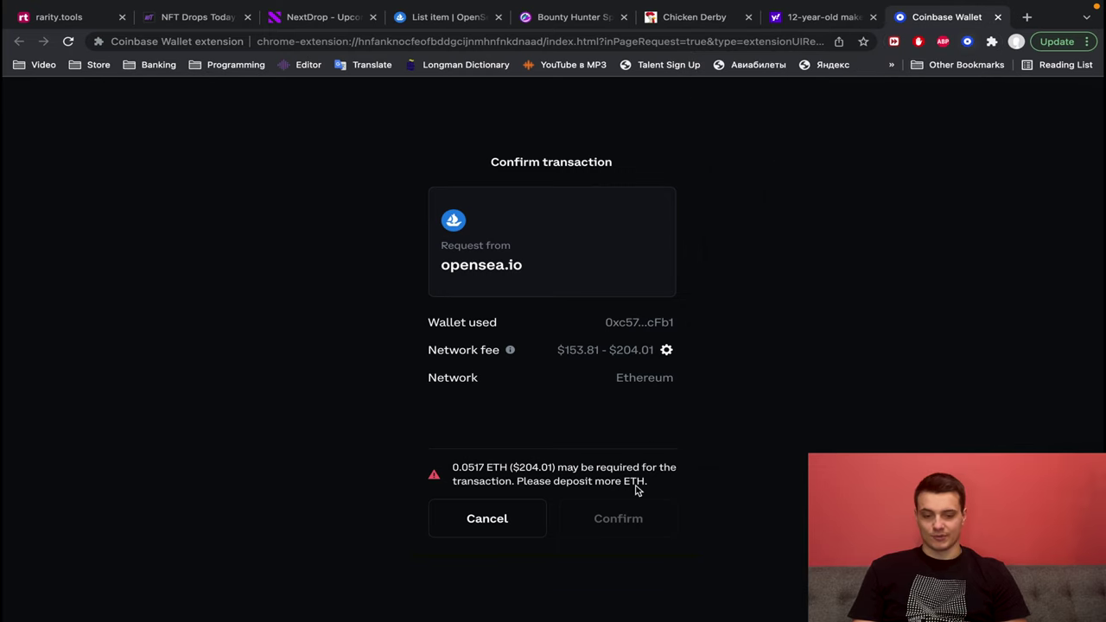